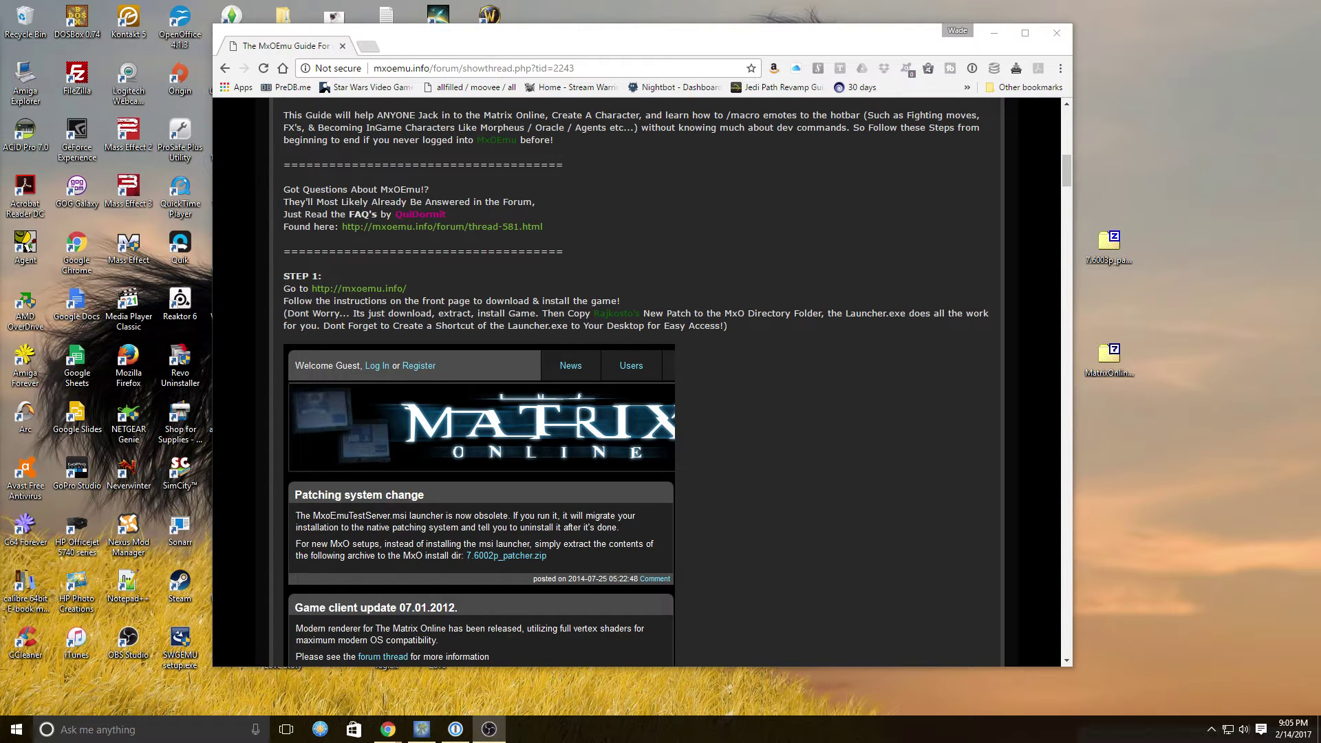
Read the guide's introduction through Step 1, open its mxoemu.info link in a new tab, and switch to that tab.
scroll(725, 342, up, 10)
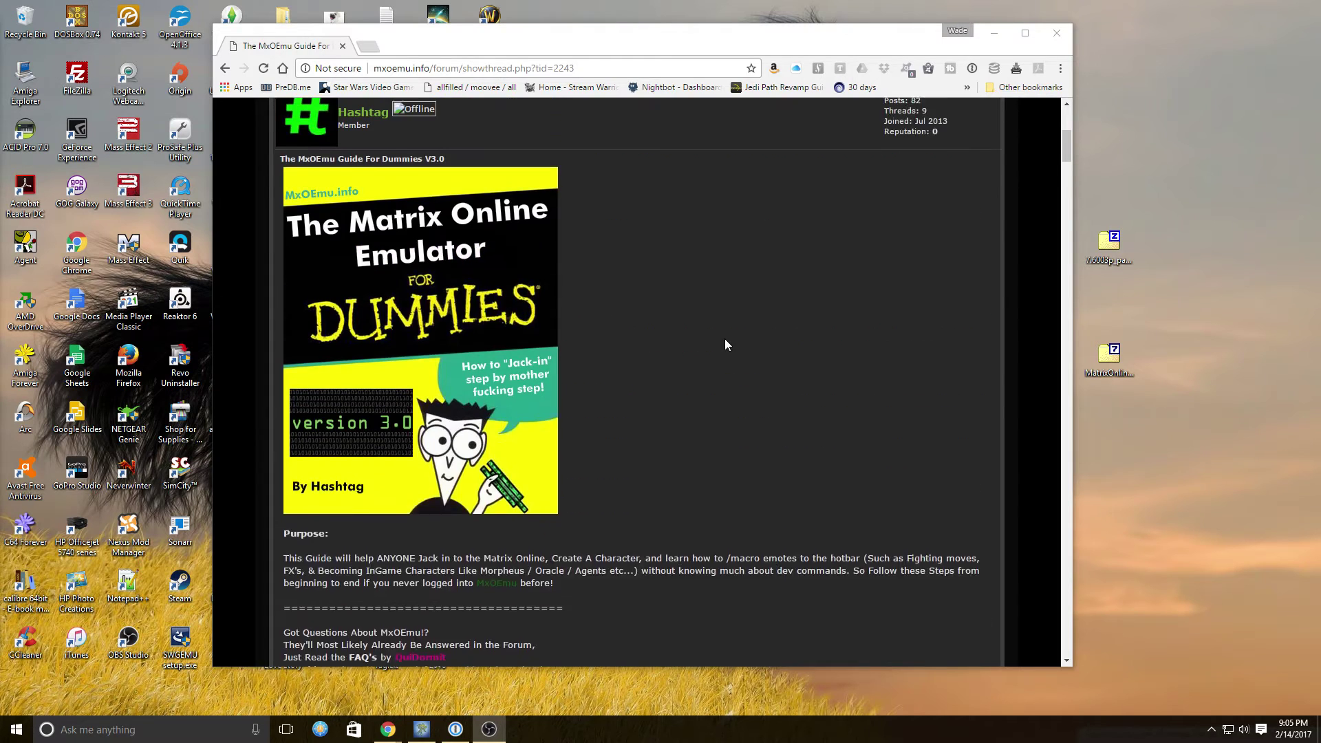
scroll(507, 225, up, 1)
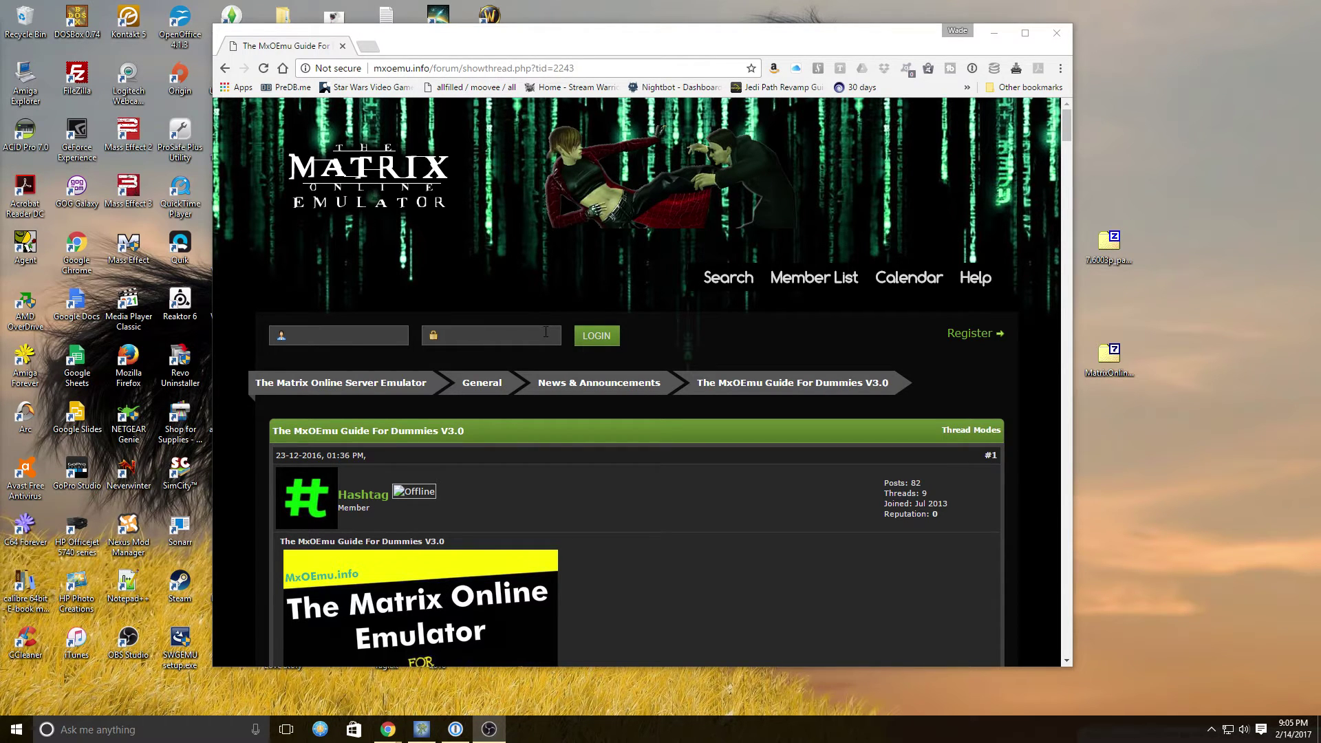
scroll(550, 406, down, 5)
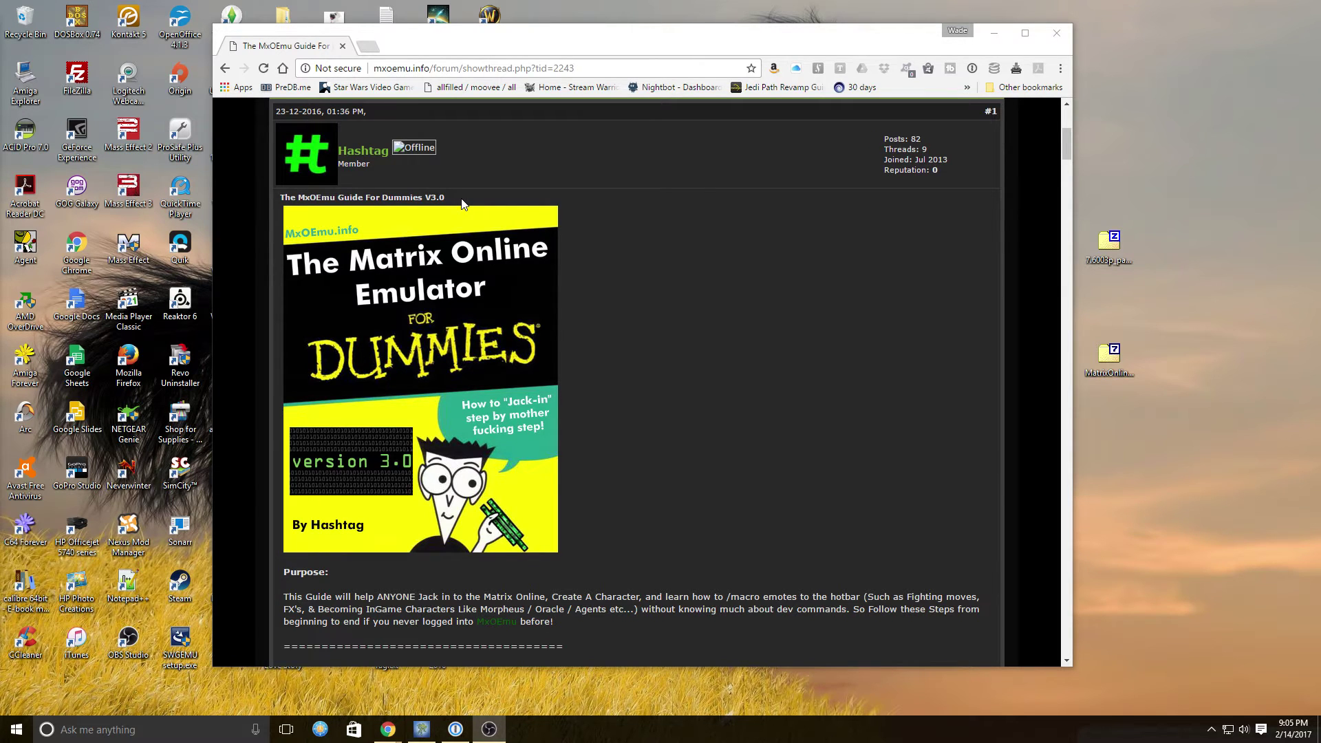
scroll(547, 310, down, 4)
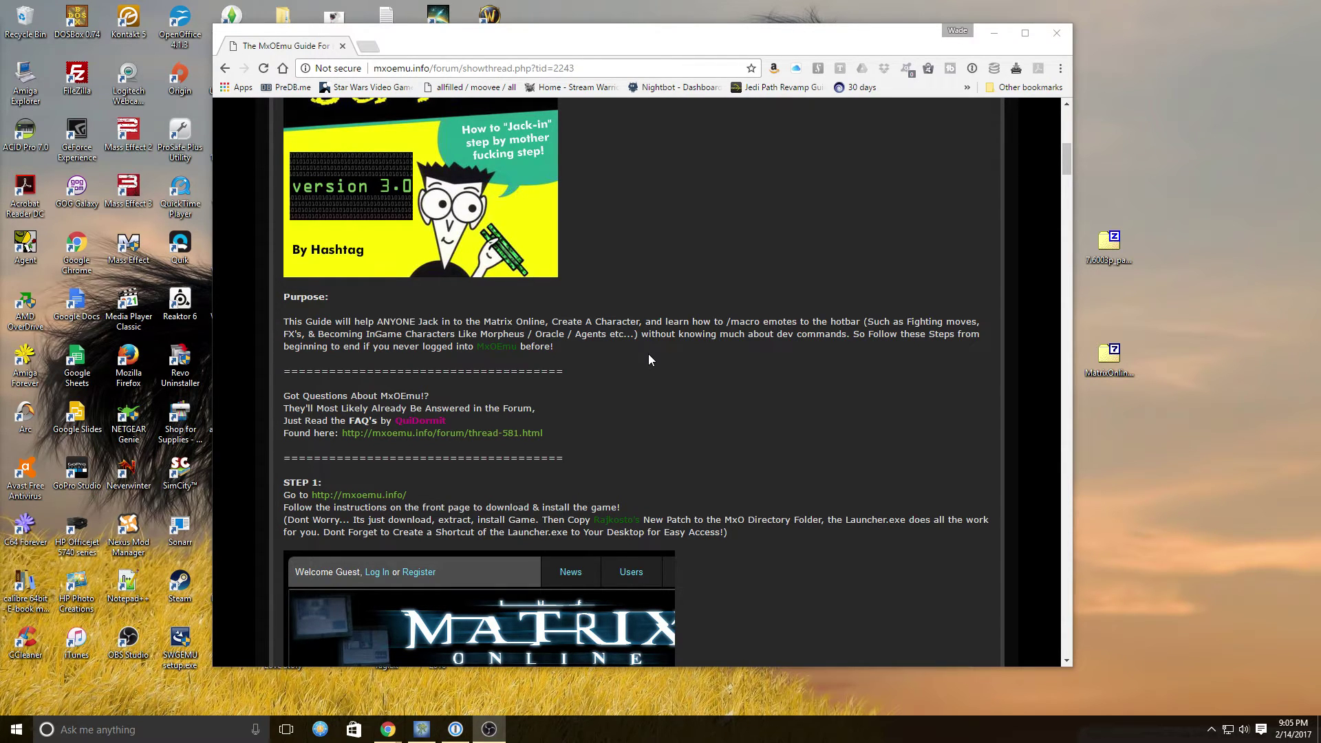
scroll(622, 372, down, 3)
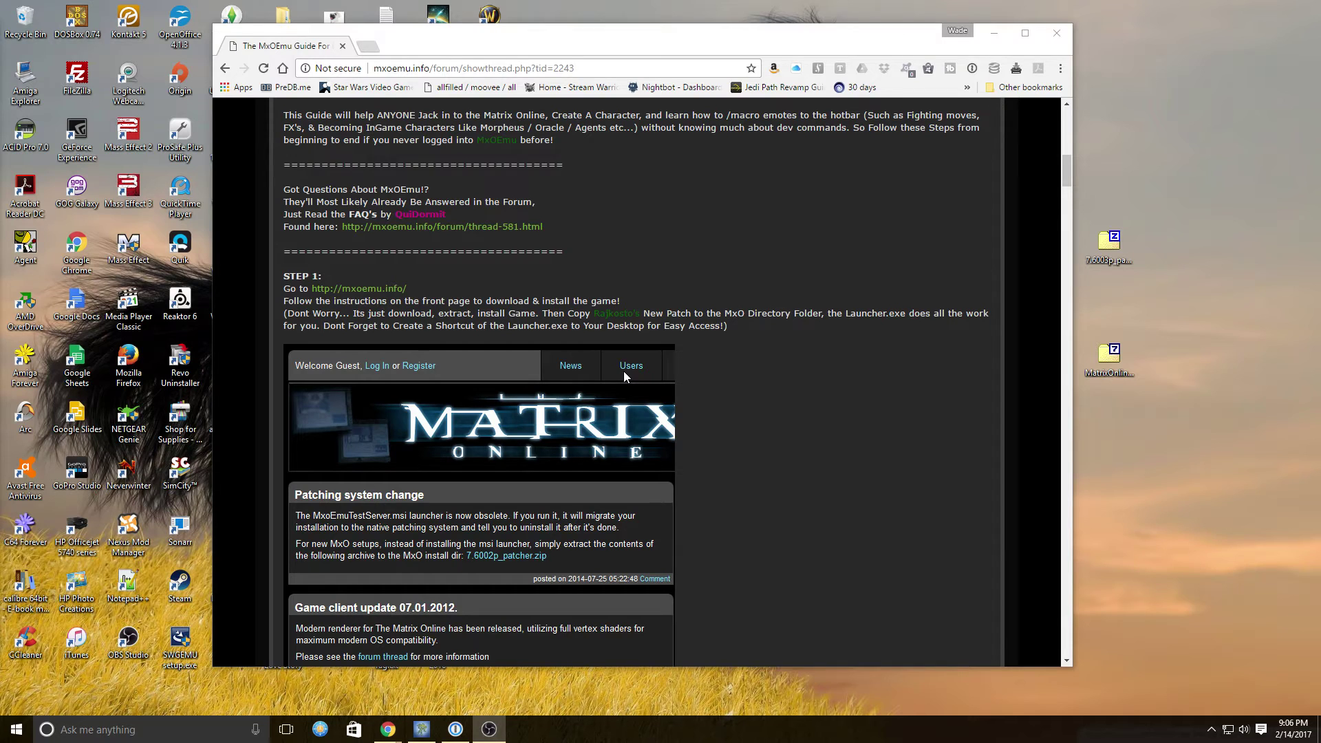
scroll(624, 370, down, 2)
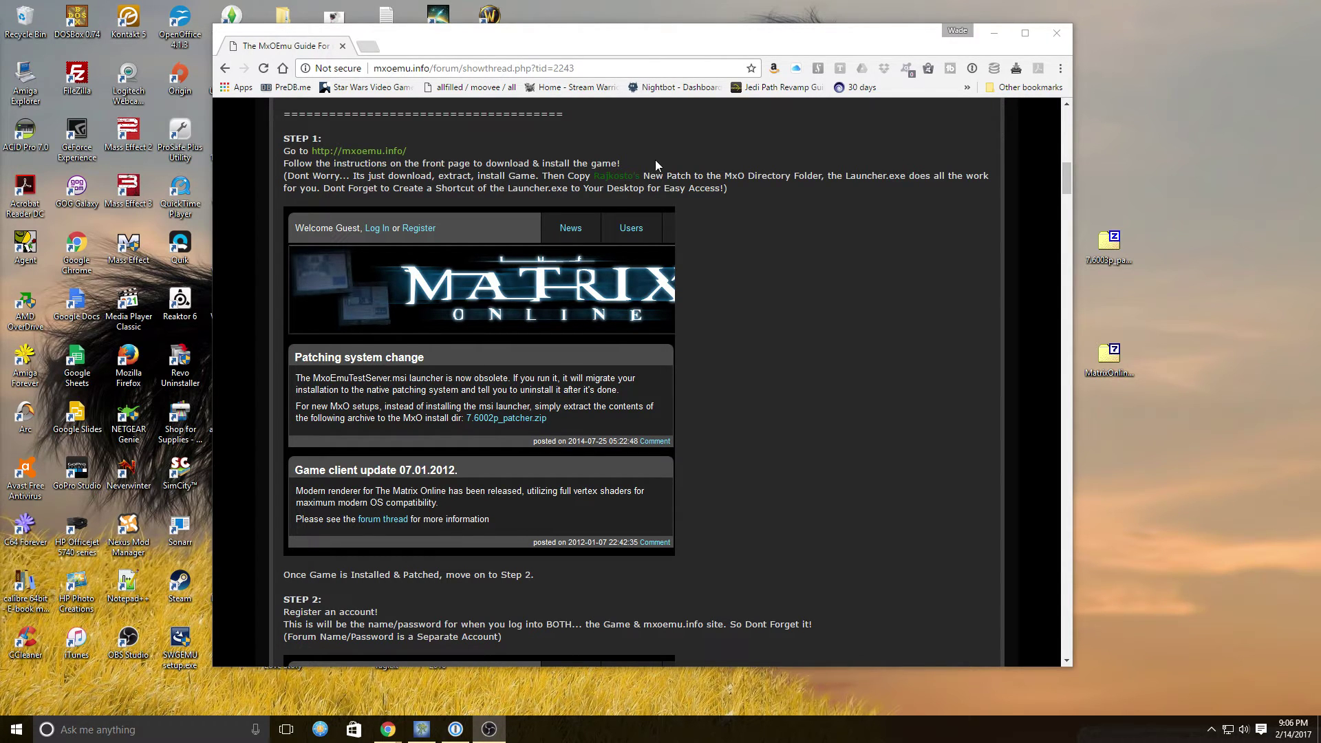
right_click(380, 158)
click(421, 162)
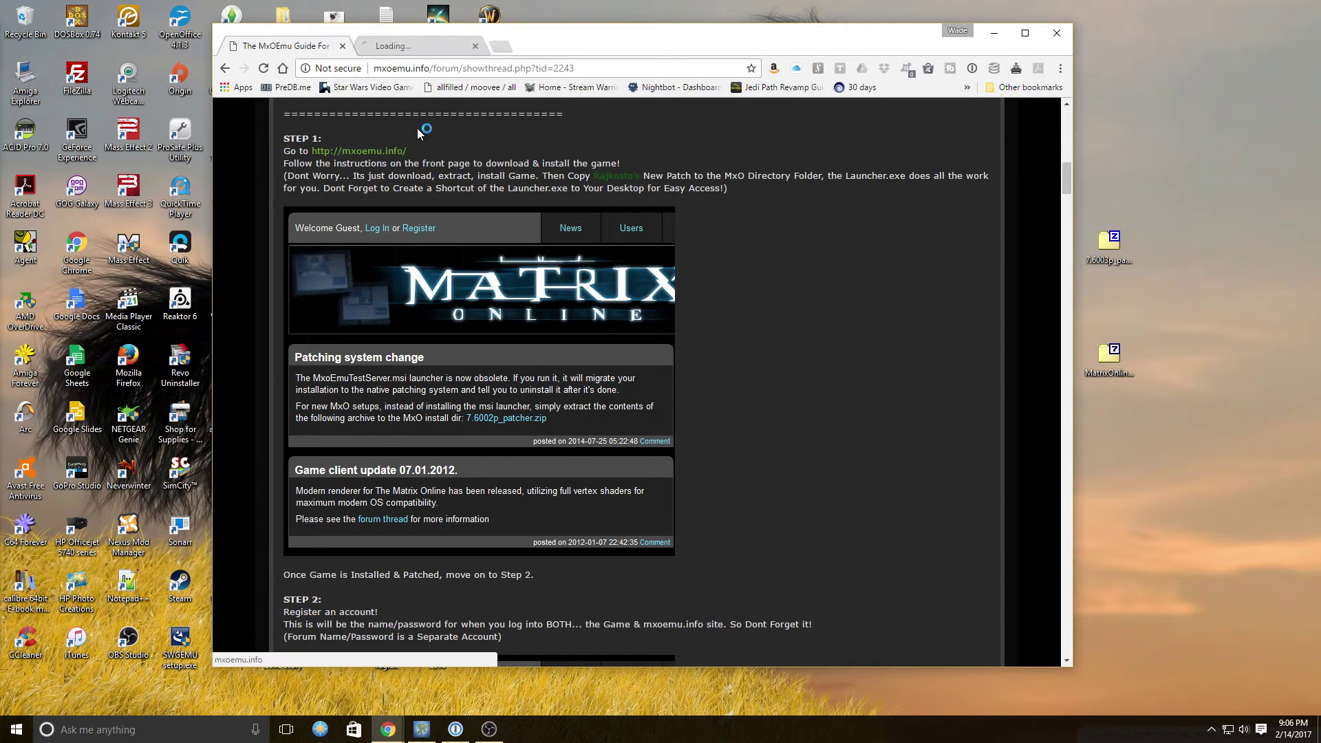
drag(596, 44, 506, 46)
click(329, 49)
Review the site posts that link 7.6003p_patcher.zip and MatrixOnline.7z, and select the MatrixOnline.7z archive on the desktop.
scroll(259, 297, down, 2)
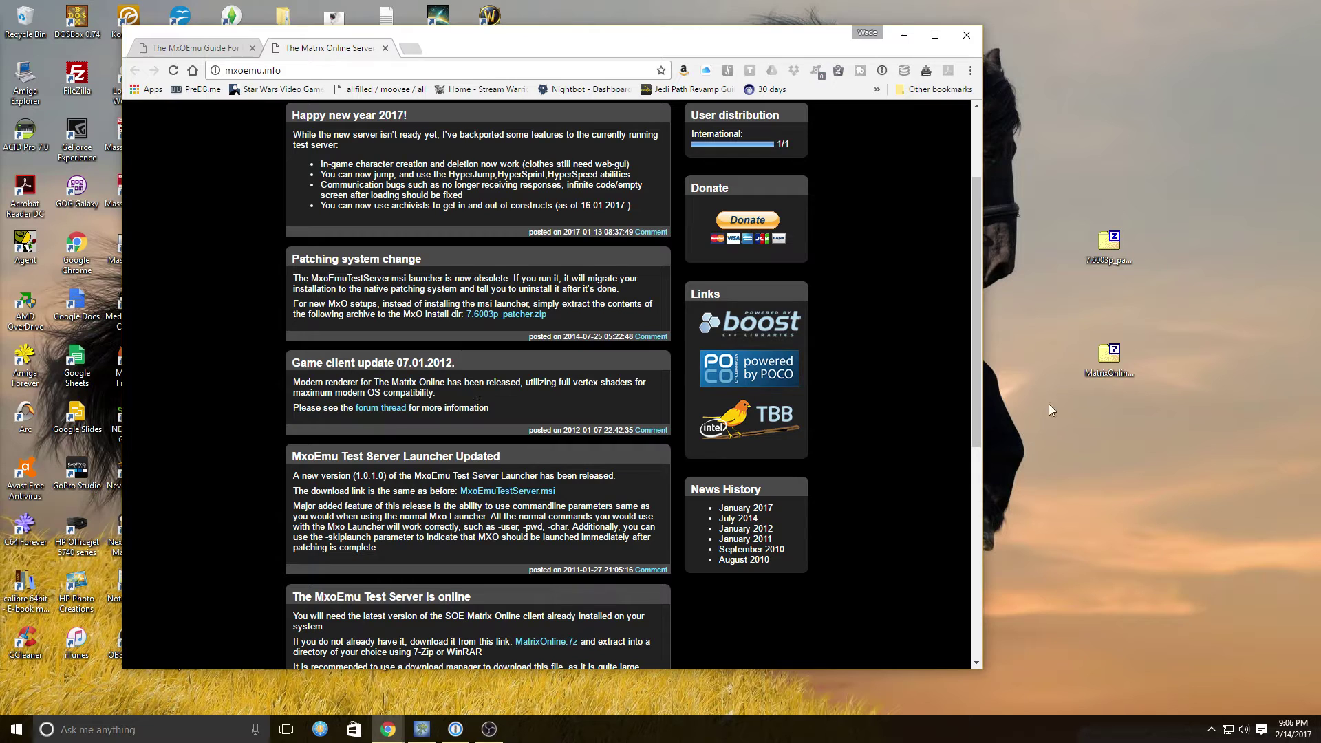
click(1111, 364)
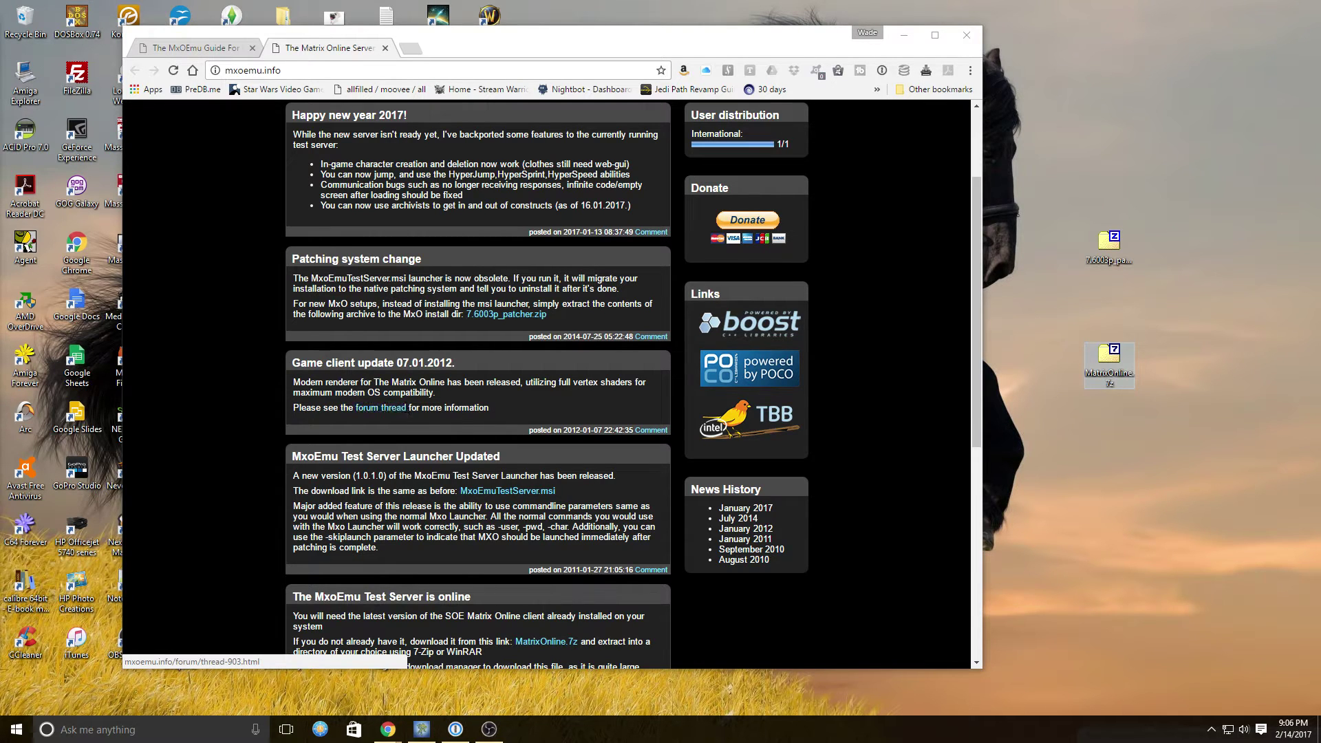
scroll(427, 429, down, 2)
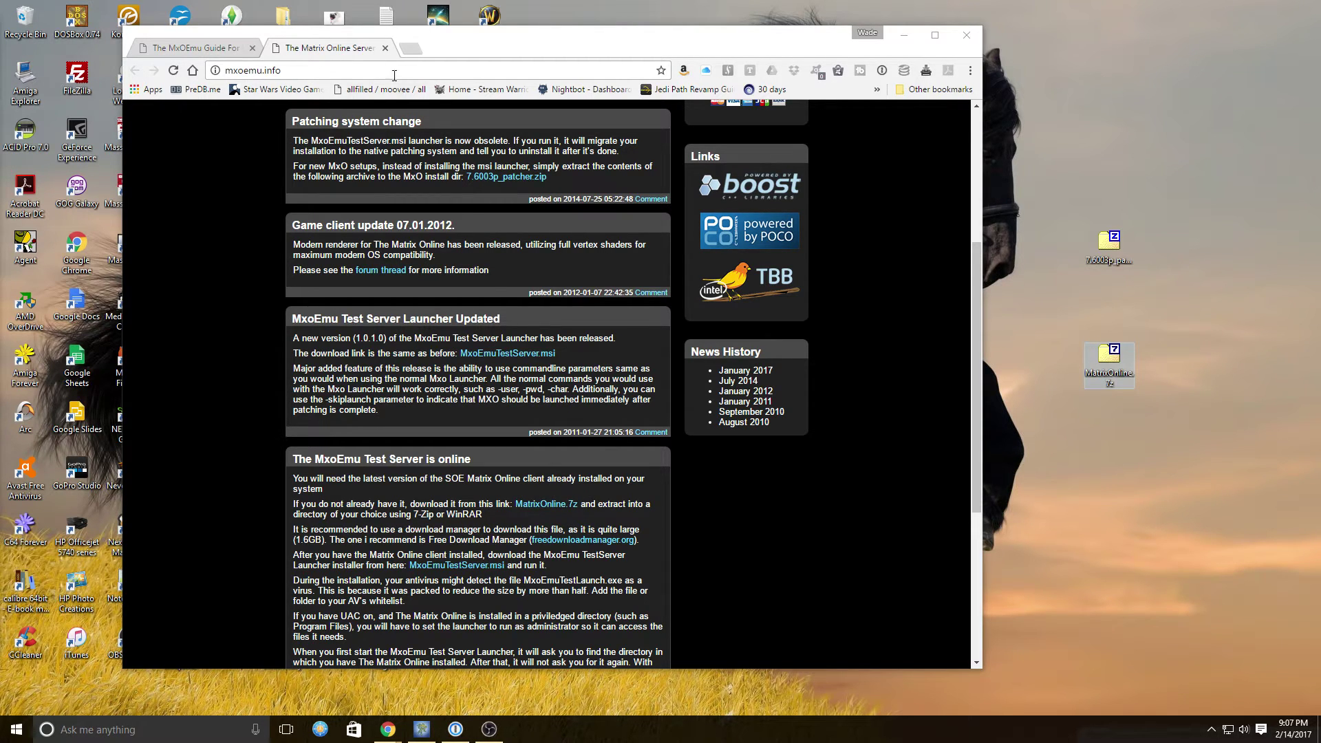
Return to the guide and read Steps 2 and 3 on registering an account, logging in and creating a character.
click(204, 51)
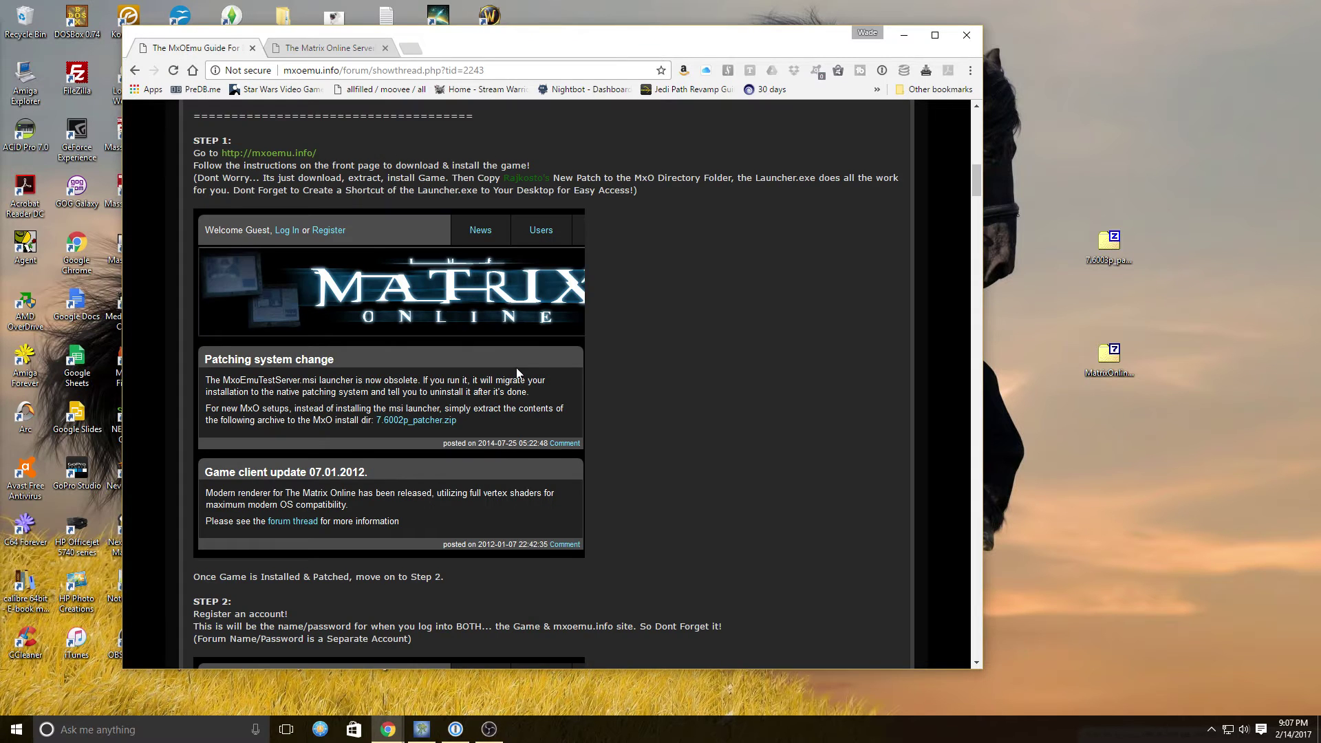
scroll(517, 372, down, 5)
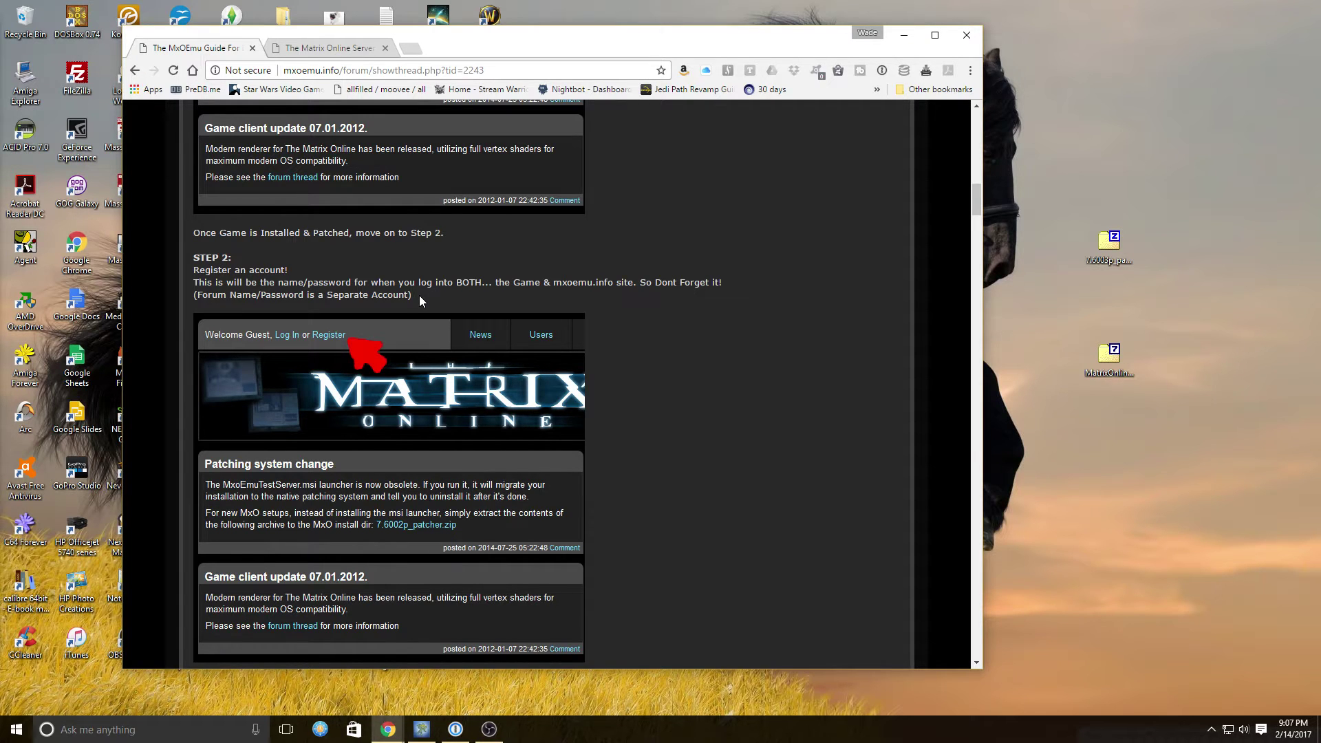
scroll(426, 306, down, 1)
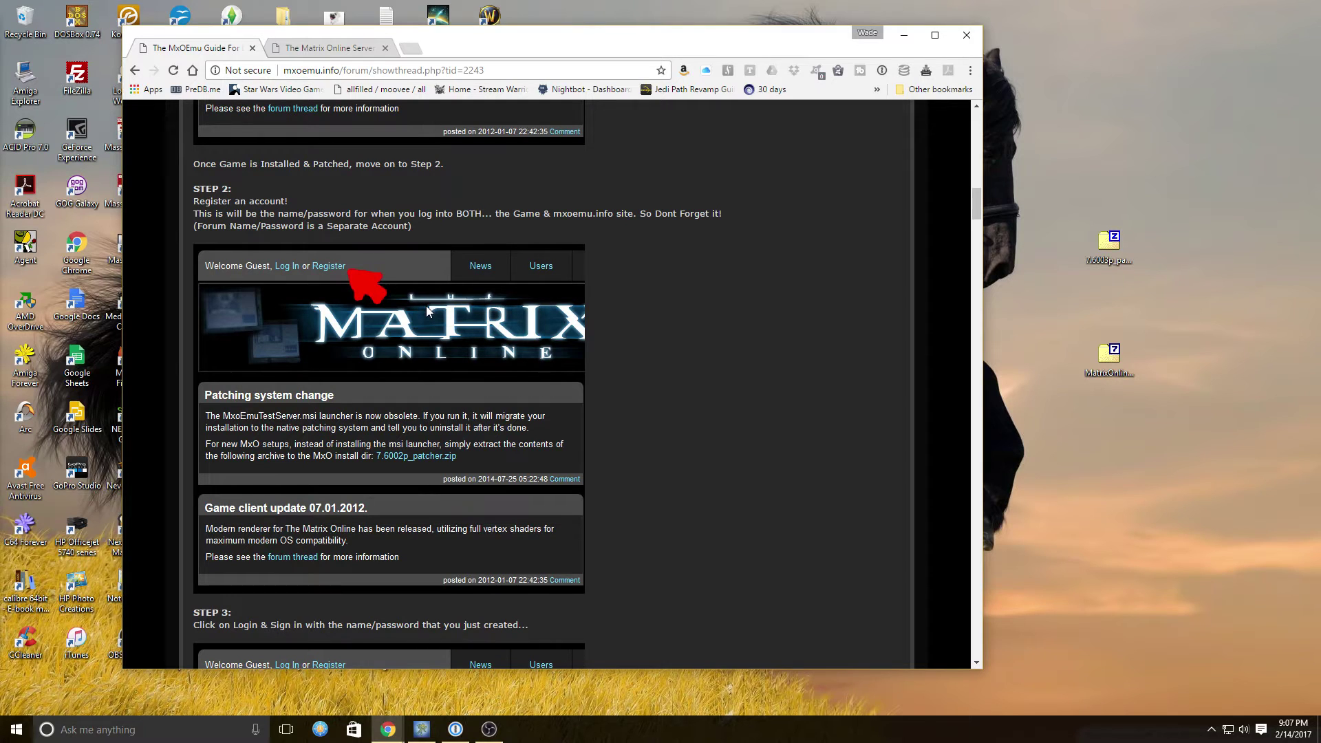
scroll(428, 307, down, 4)
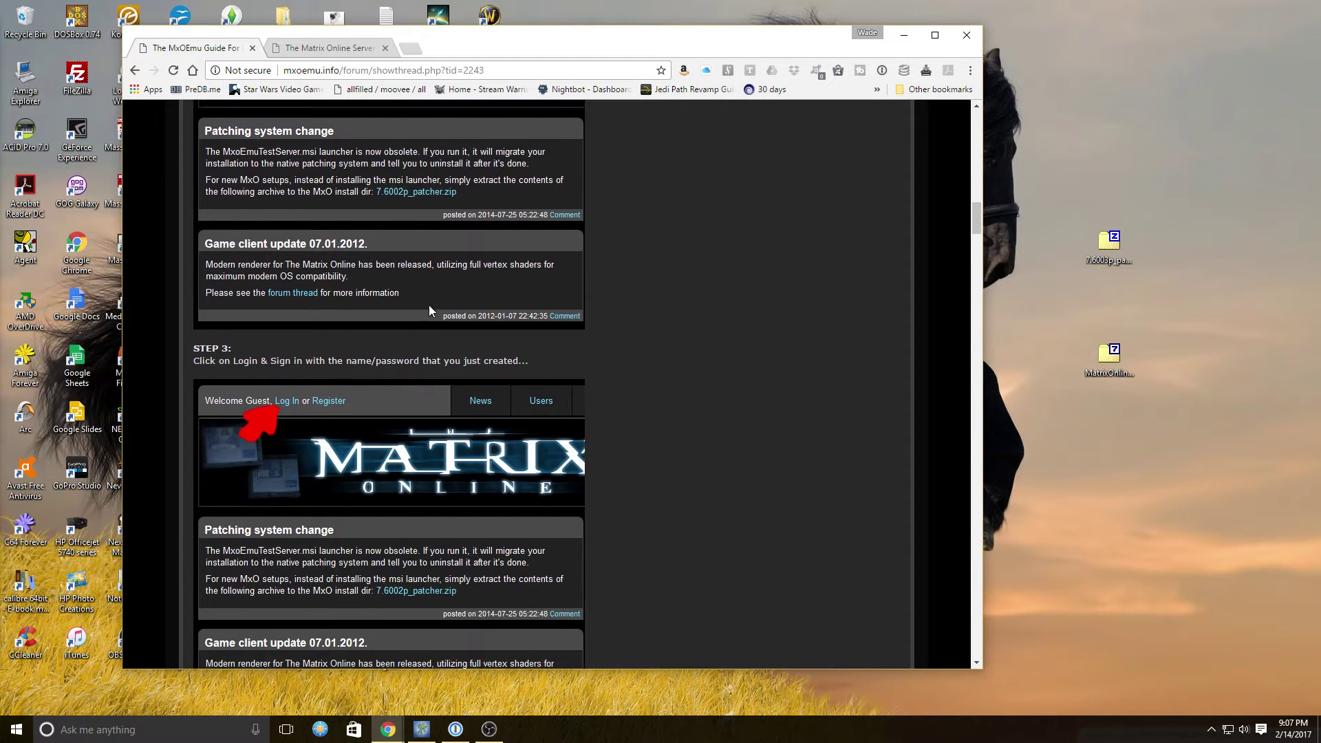
scroll(428, 304, down, 2)
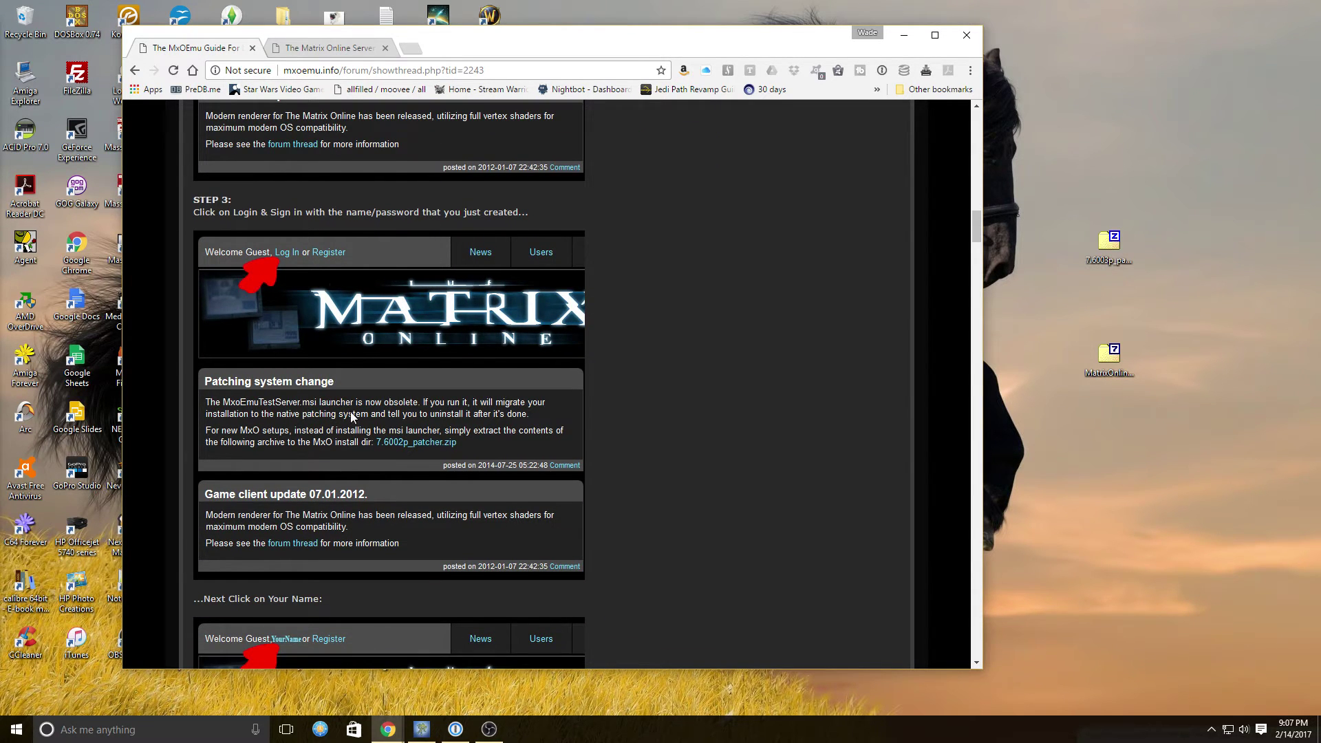
scroll(350, 411, down, 6)
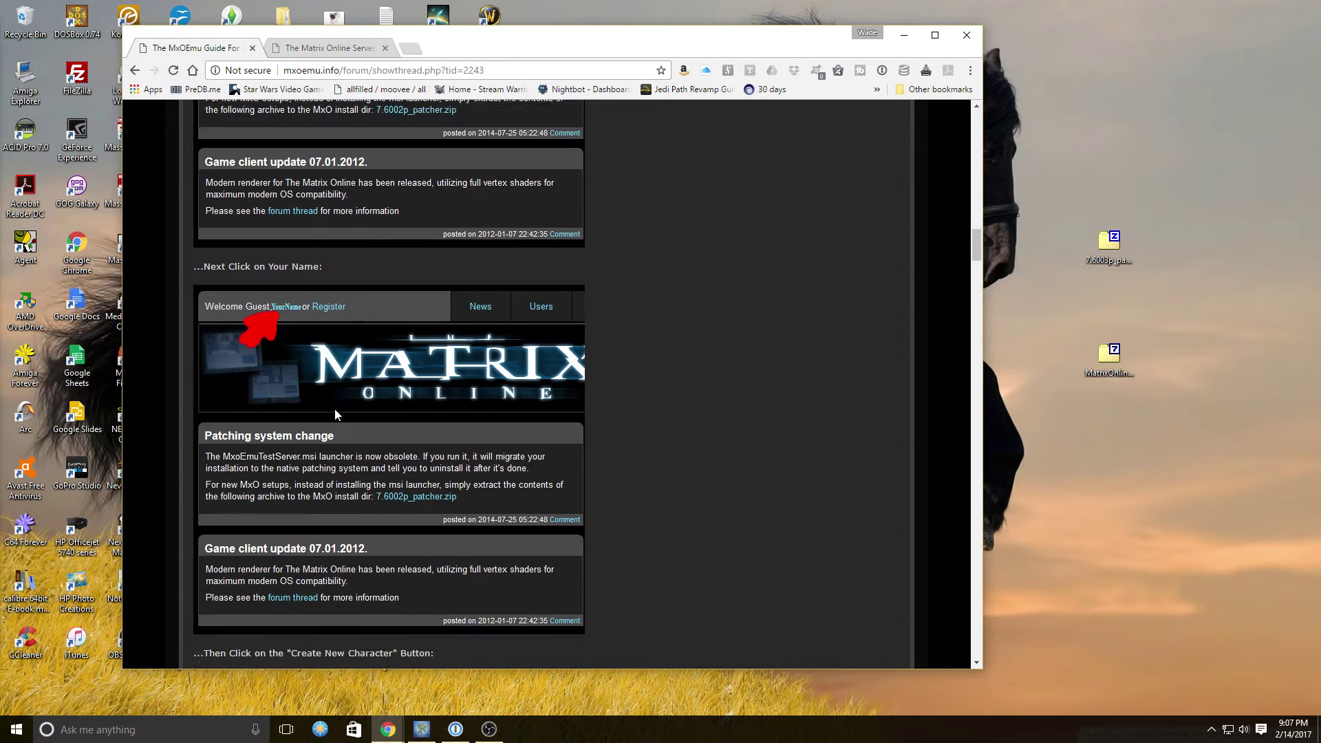
scroll(372, 392, down, 2)
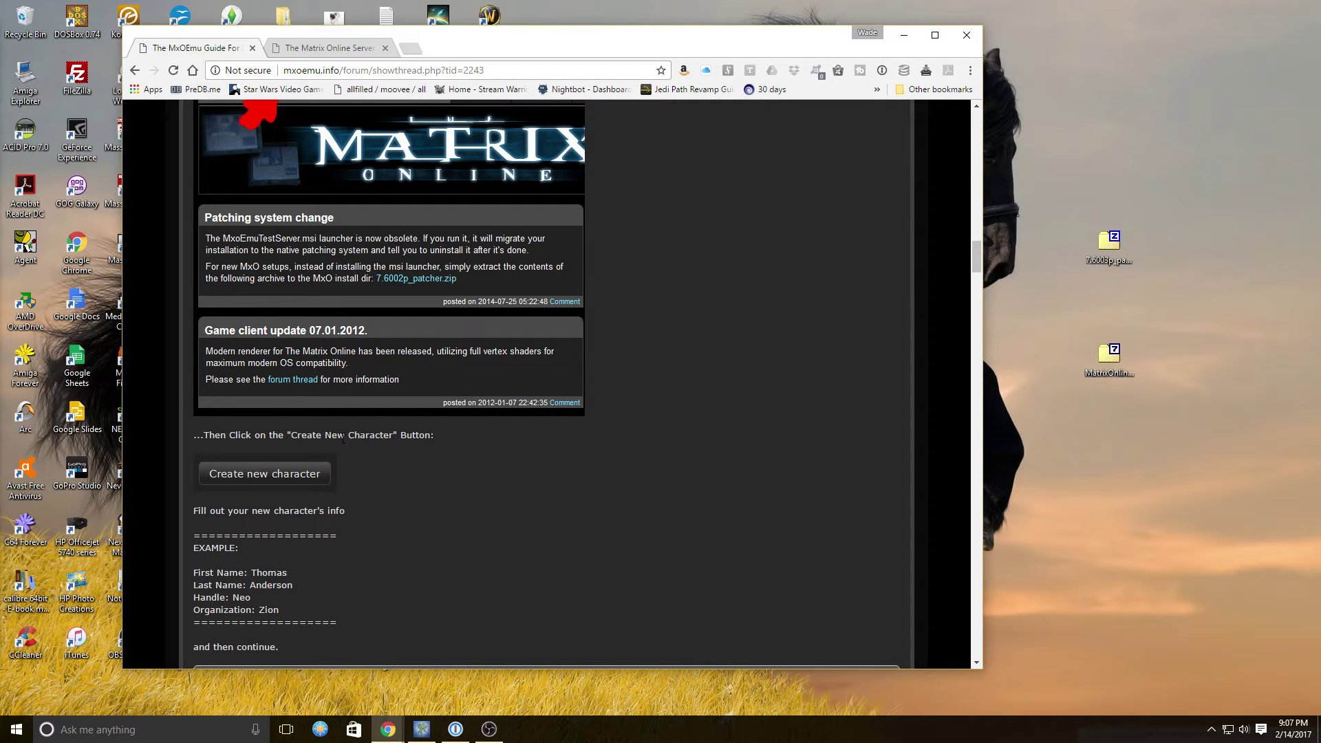
scroll(256, 274, up, 2)
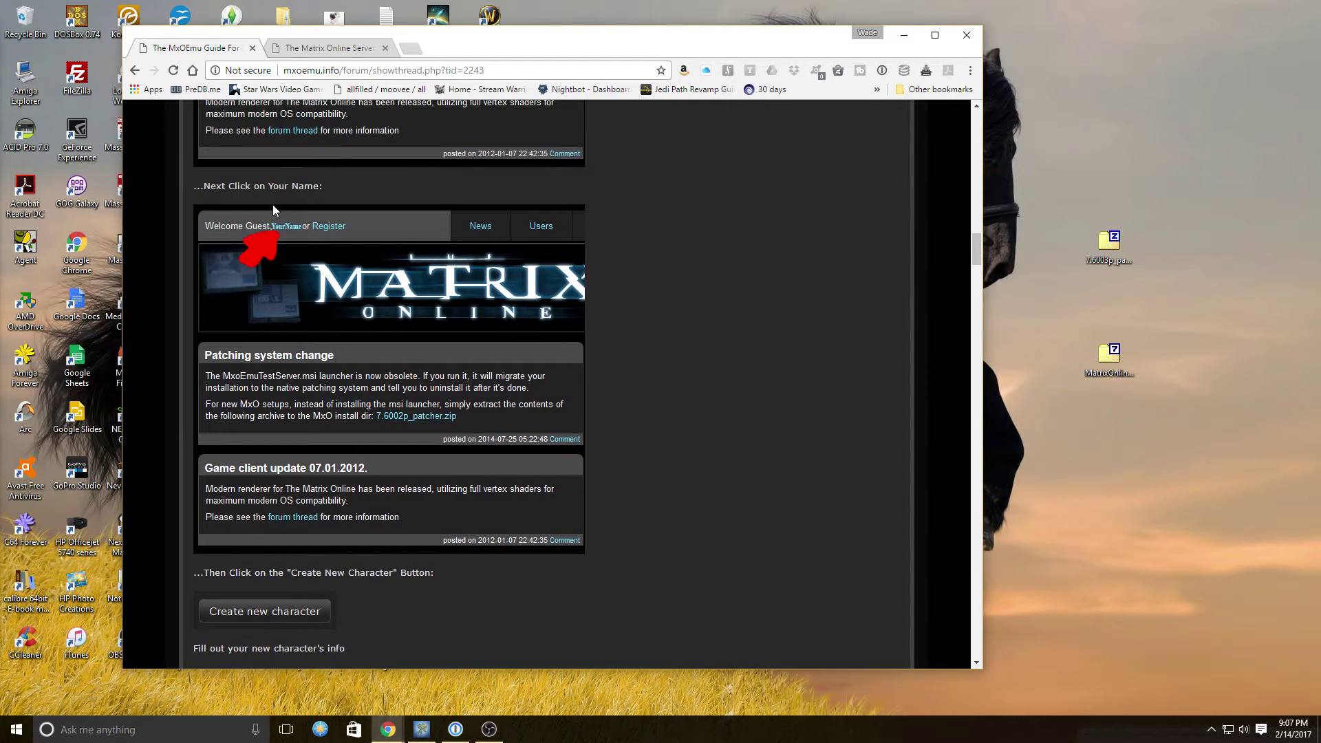
scroll(318, 490, down, 3)
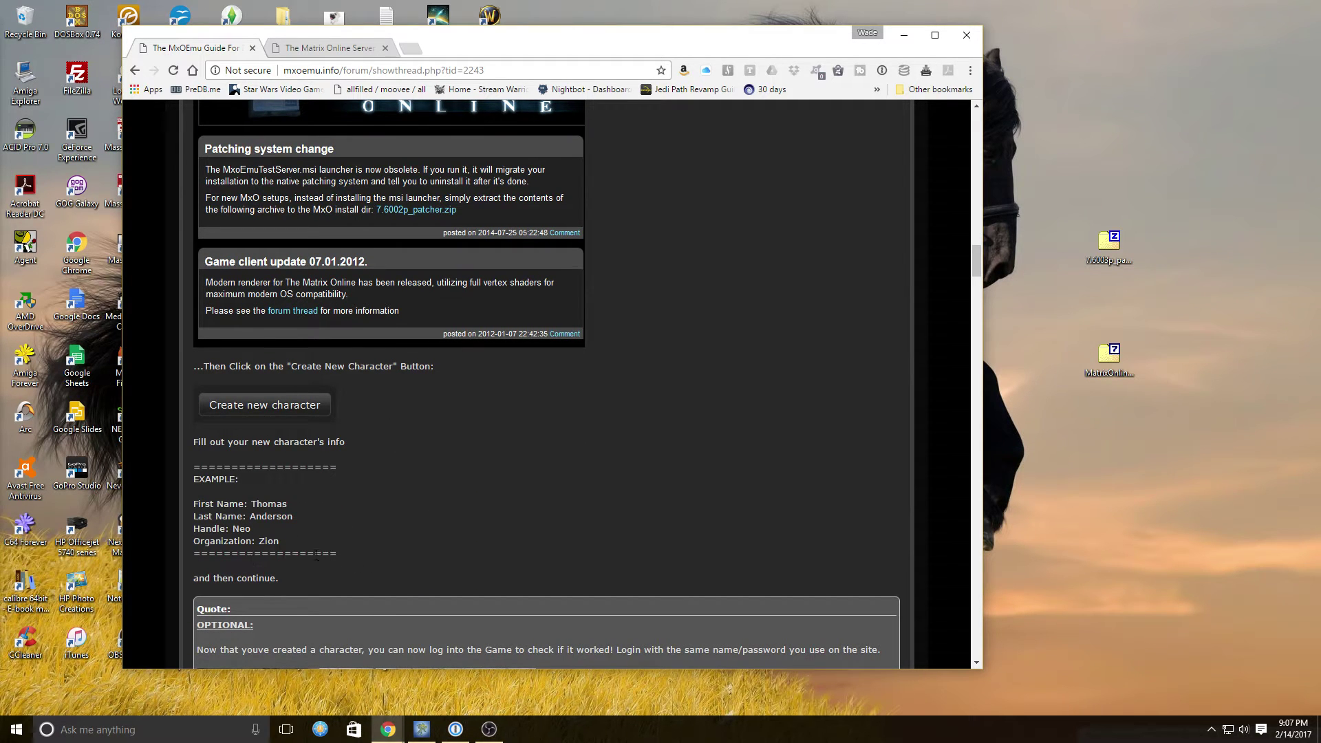
scroll(492, 490, down, 4)
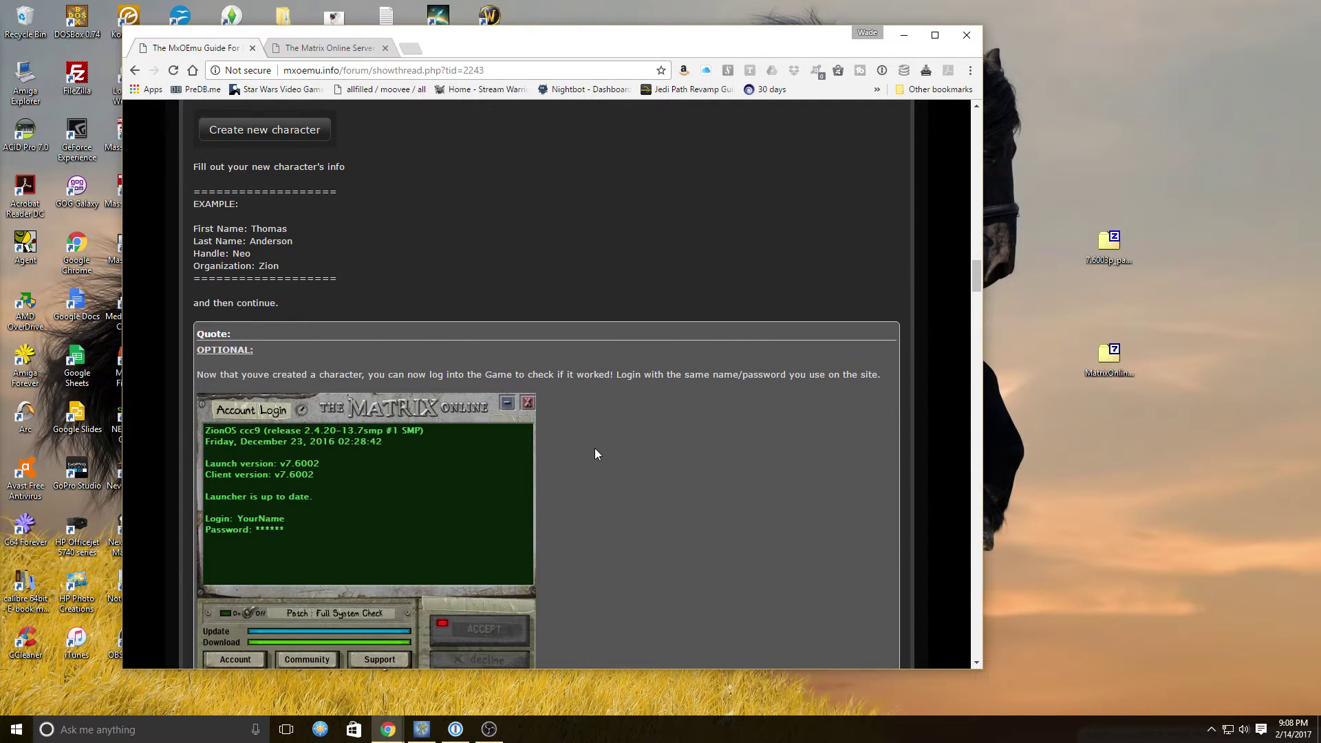
scroll(596, 454, down, 1)
scroll(655, 365, up, 20)
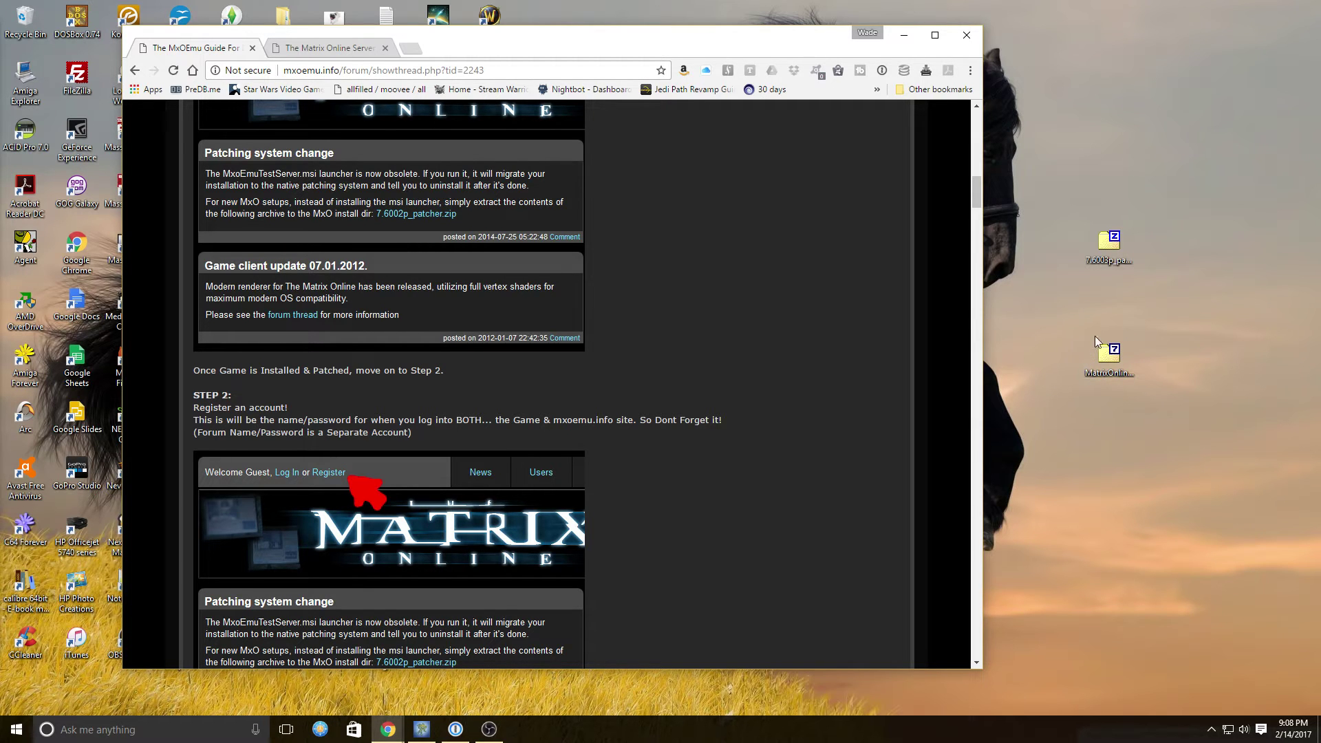
Extract the desktop archive MatrixOnline.7z into a MatrixOnline folder with 7-Zip and place the progress window beside the browser.
right_click(1115, 354)
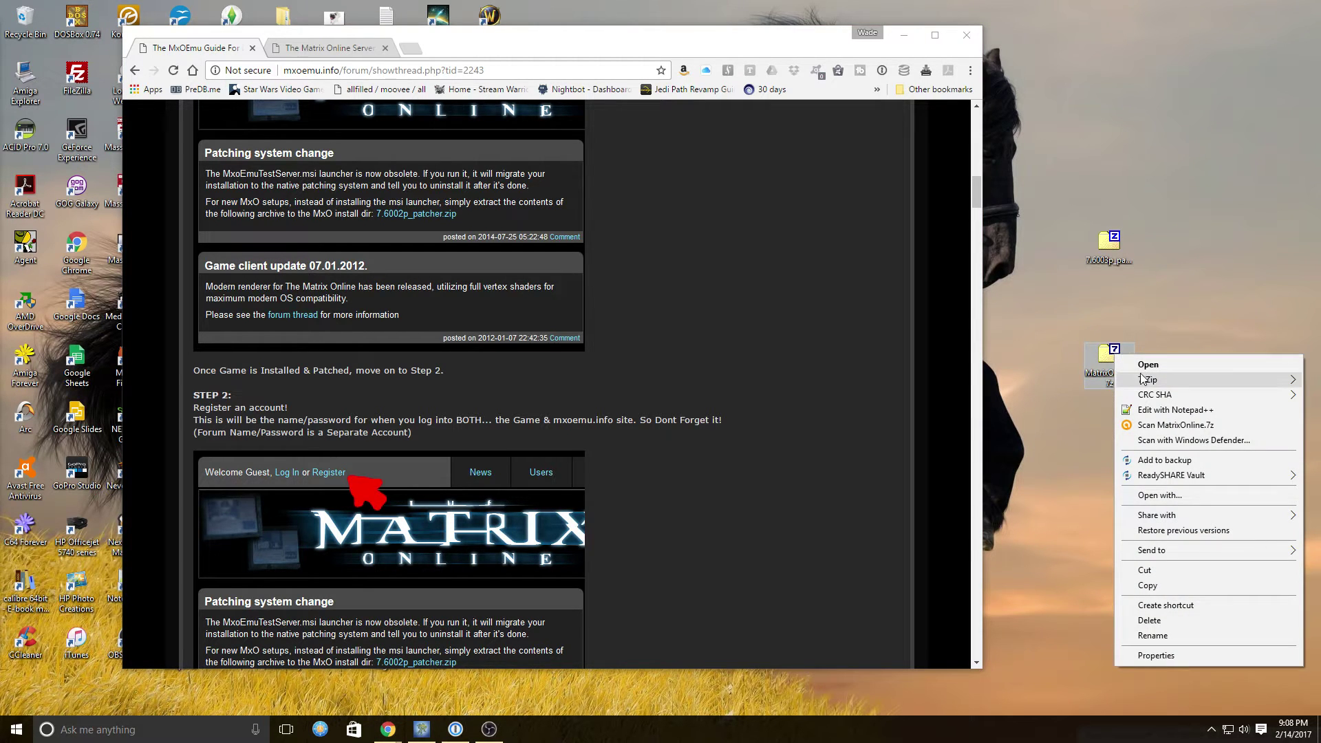
mouse_move(1143, 380)
click(1029, 443)
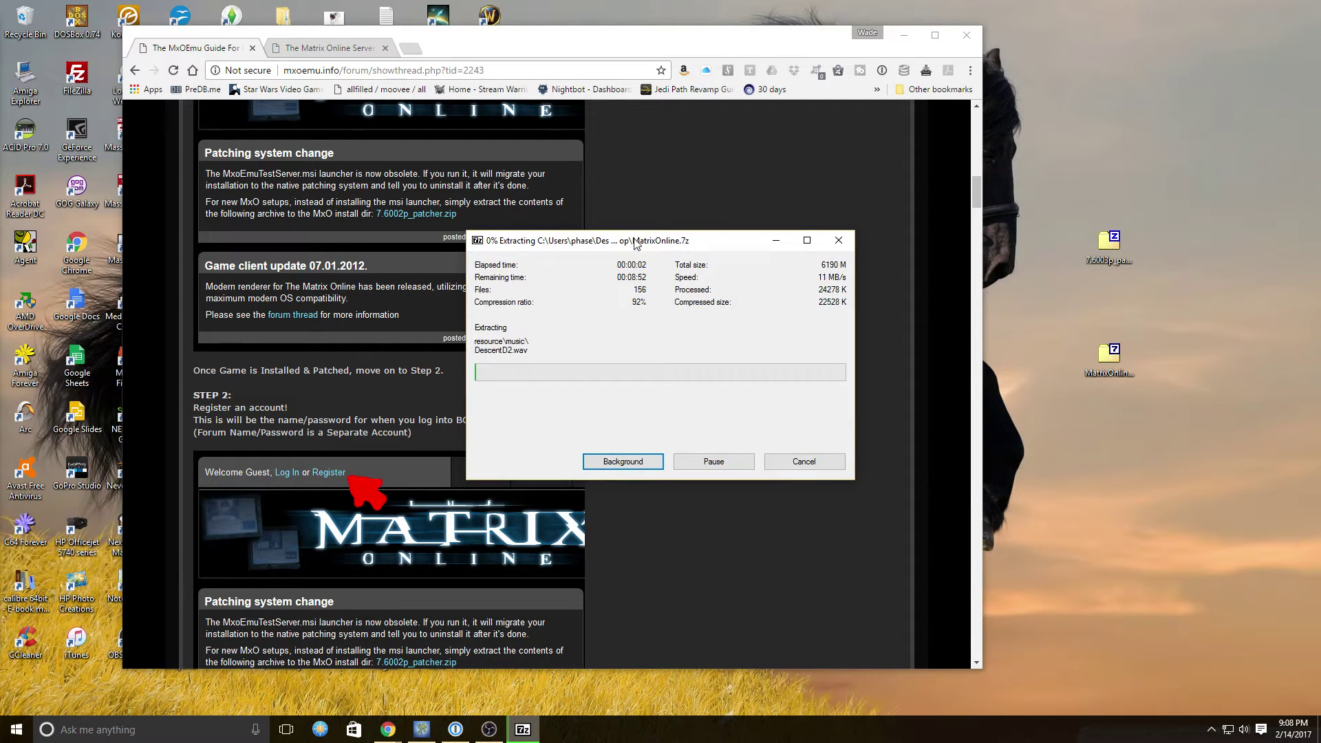
drag(634, 242, 1091, 316)
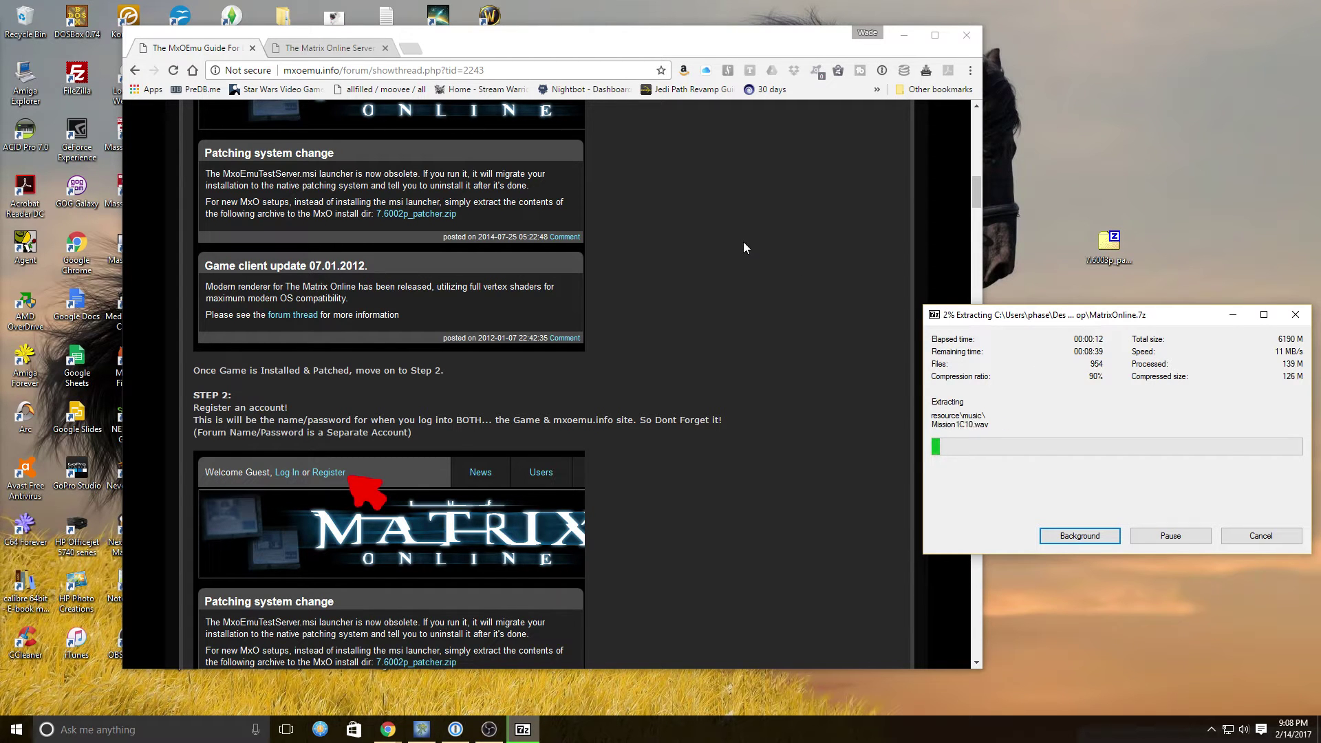
Open the installed game's Matrix folder from The Matrix Online desktop shortcut's properties and look through its files.
drag(558, 38, 926, 159)
right_click(440, 584)
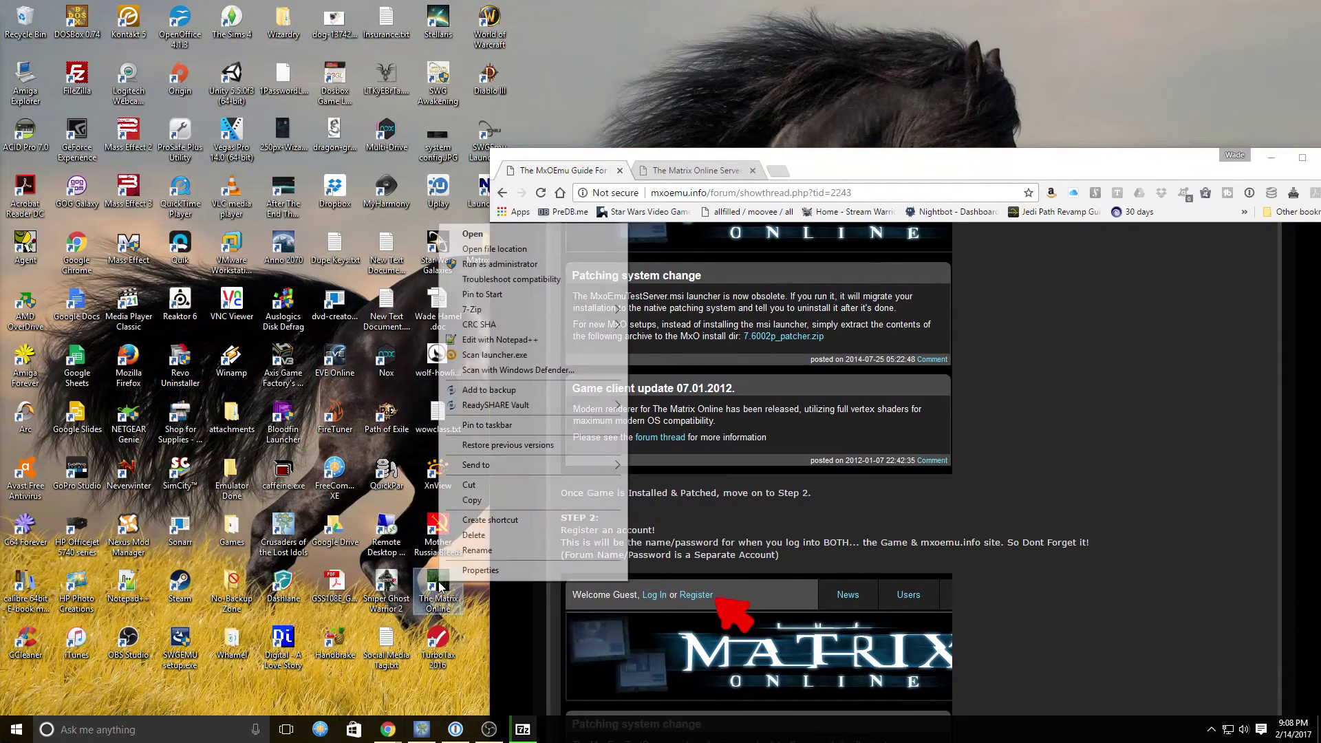
click(516, 571)
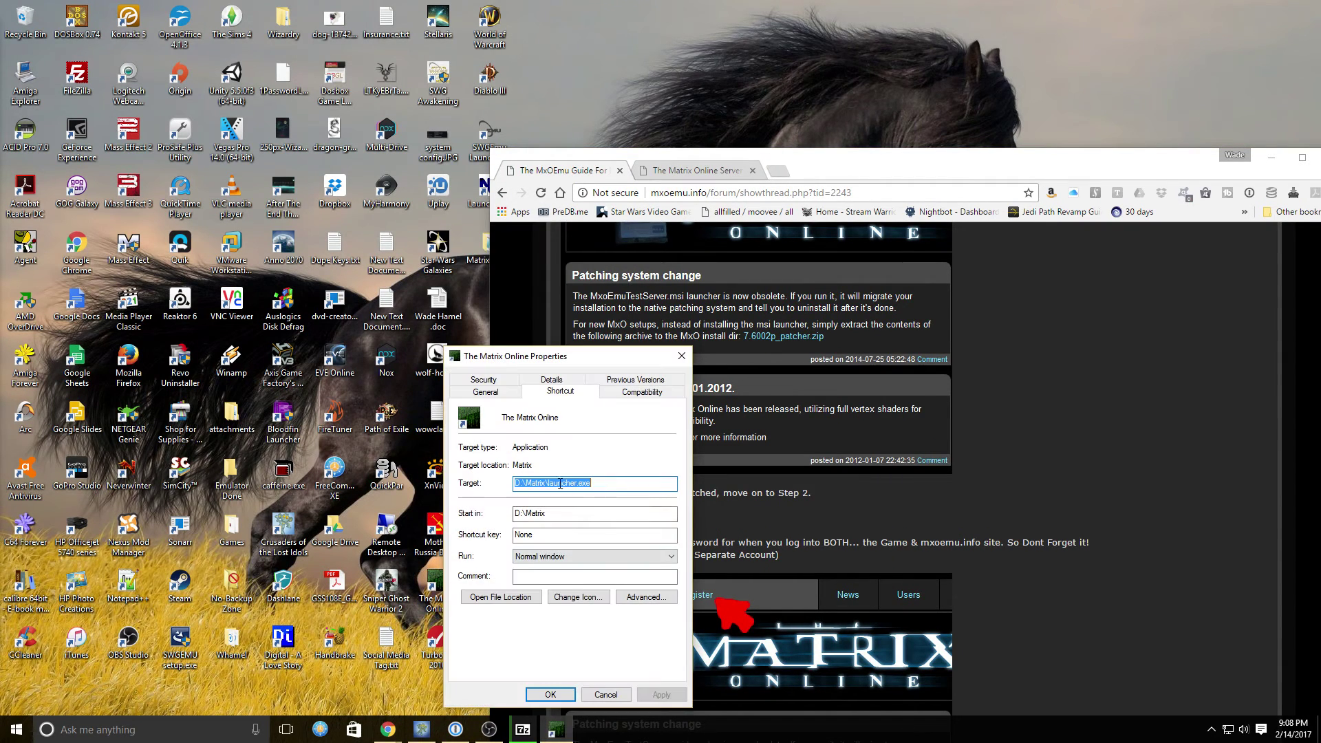
click(520, 597)
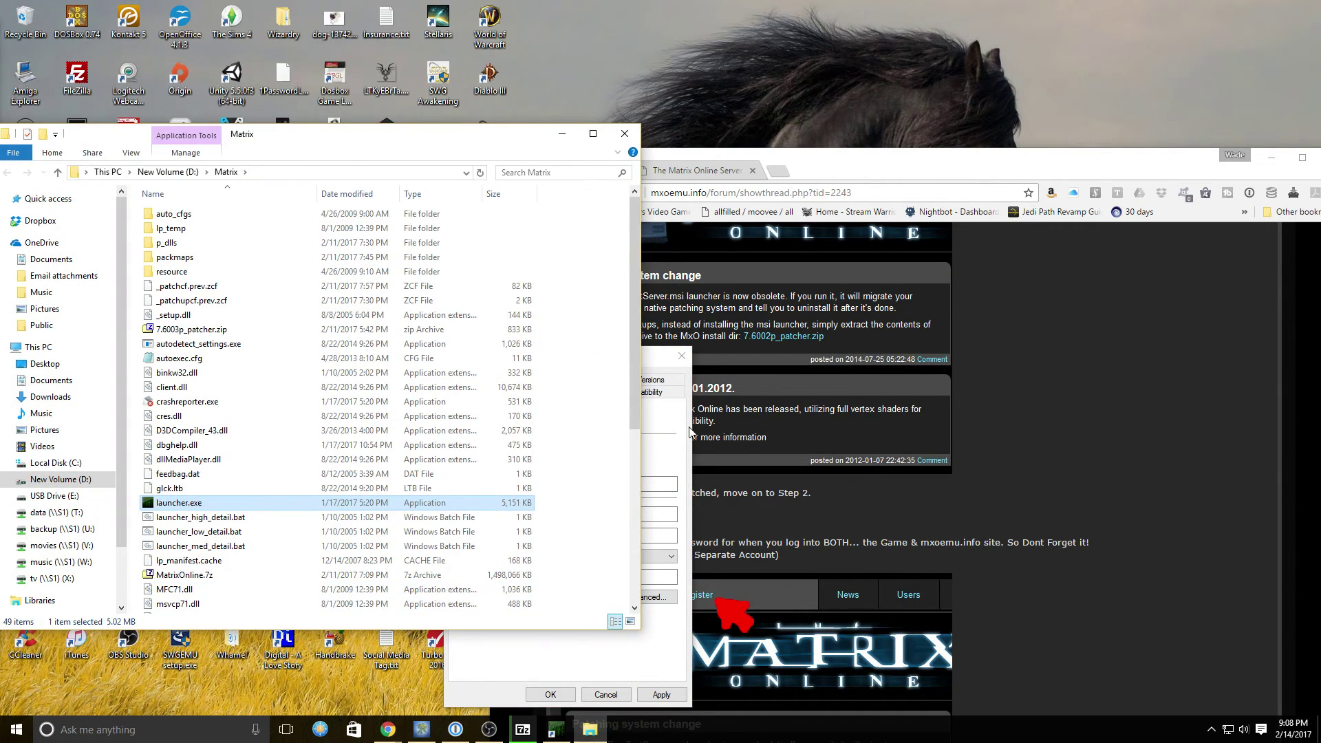
click(681, 356)
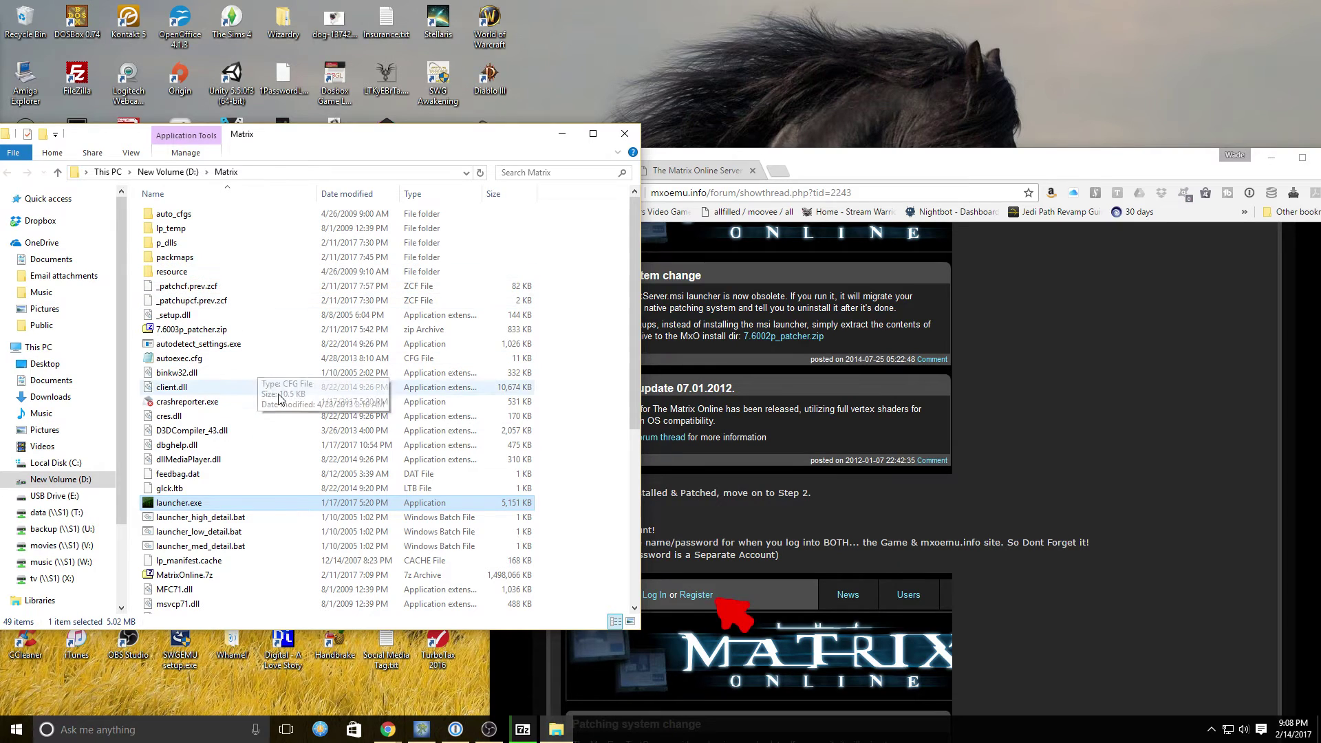
scroll(282, 467, down, 6)
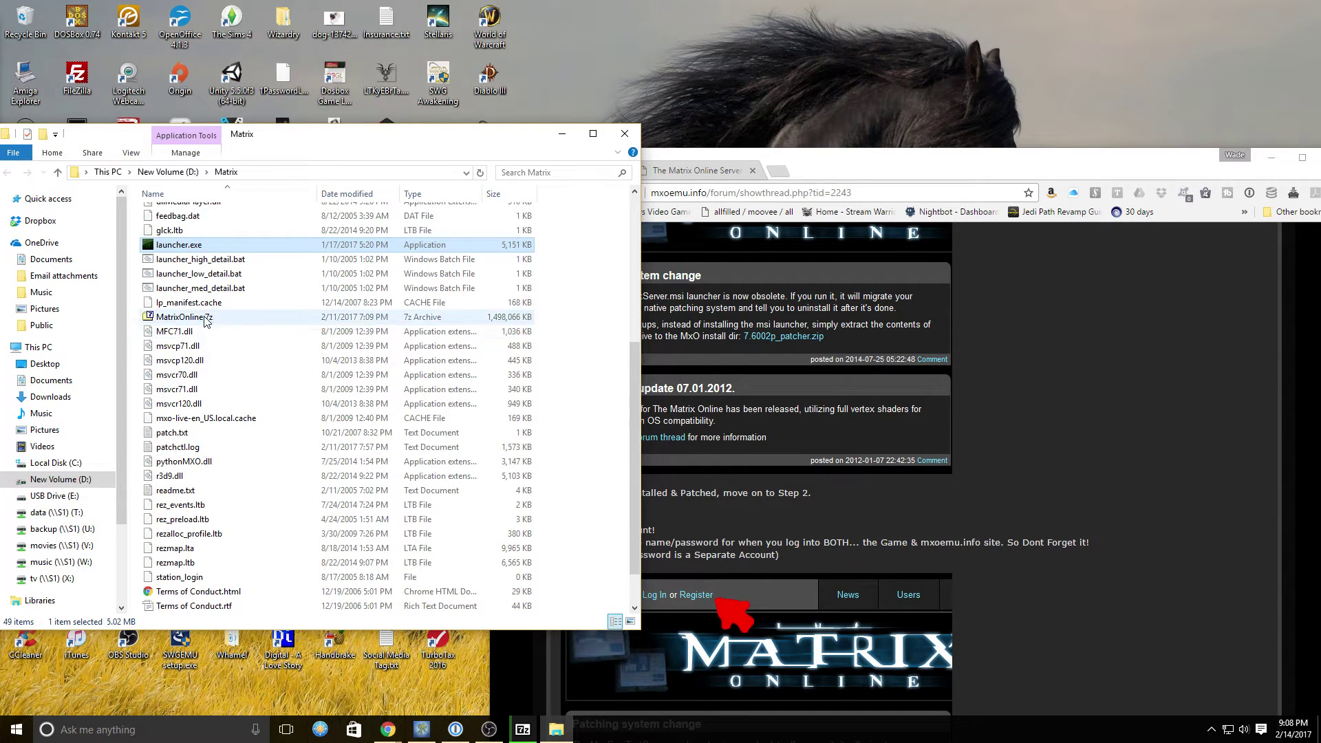
scroll(309, 432, up, 6)
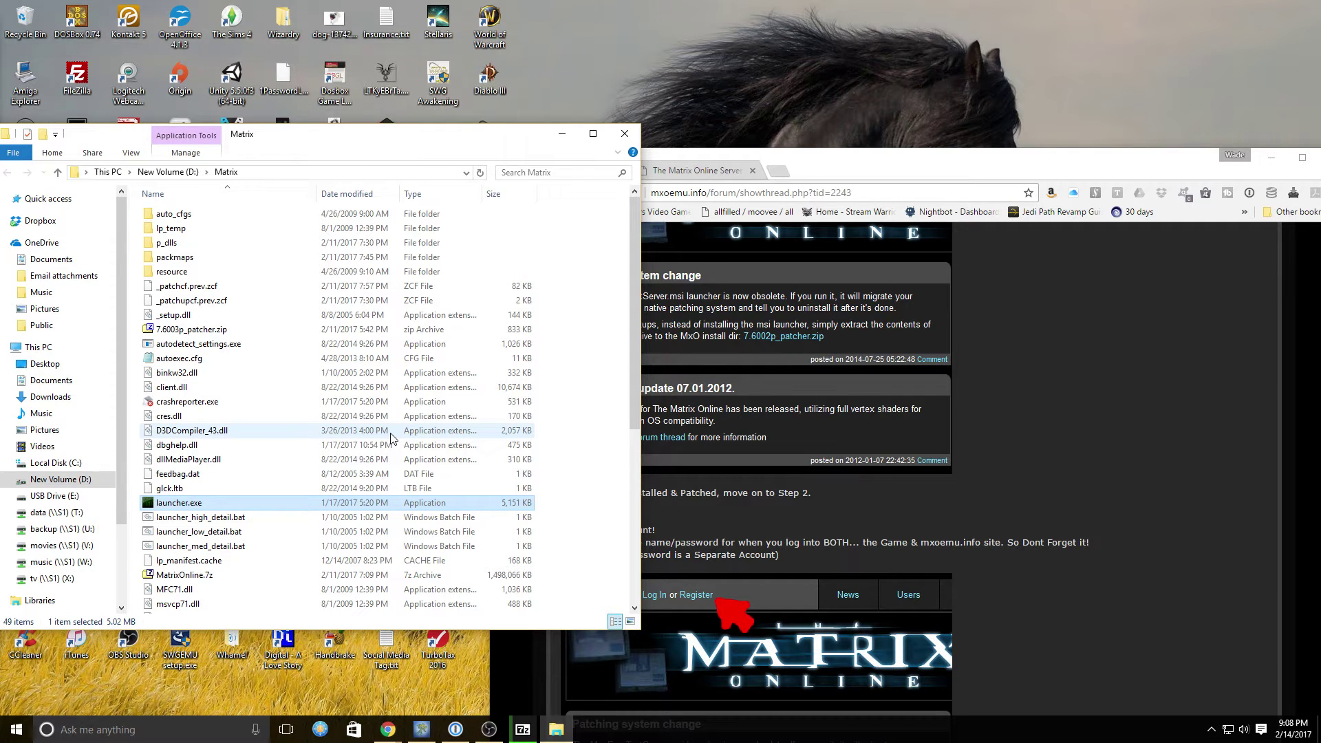
Cancel the running extraction of MatrixOnline.7z.
drag(955, 168, 530, 67)
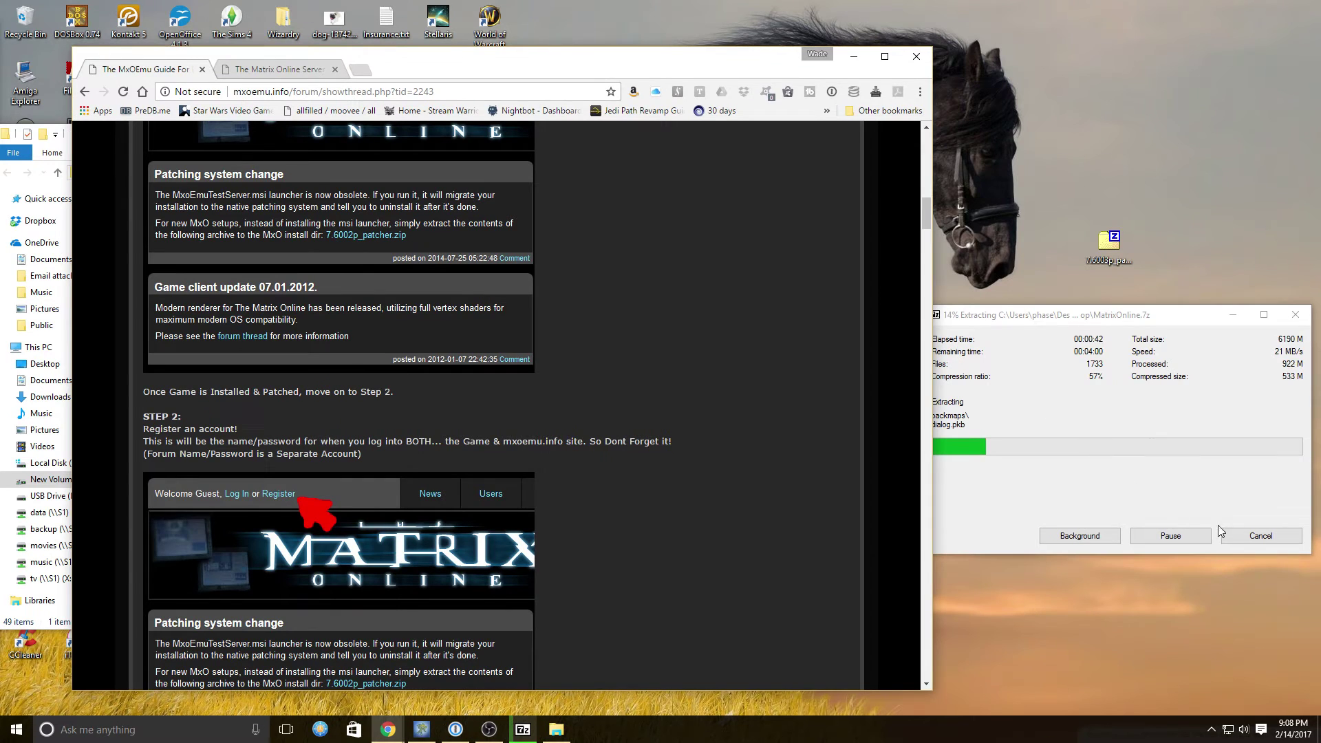
click(1261, 535)
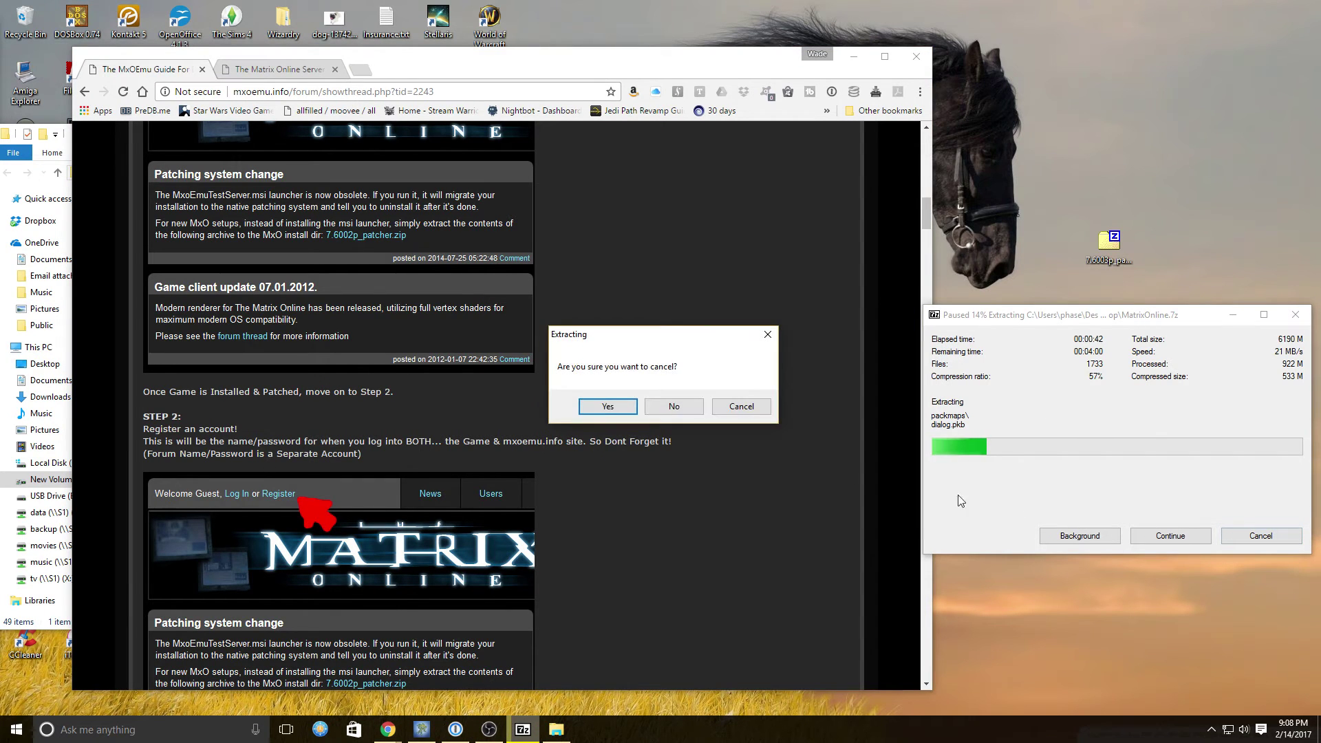
click(606, 407)
Check the contents of the partly extracted MatrixOnline folder on the desktop and delete that folder.
drag(537, 68, 989, 302)
drag(528, 131, 1001, 145)
double_click(490, 244)
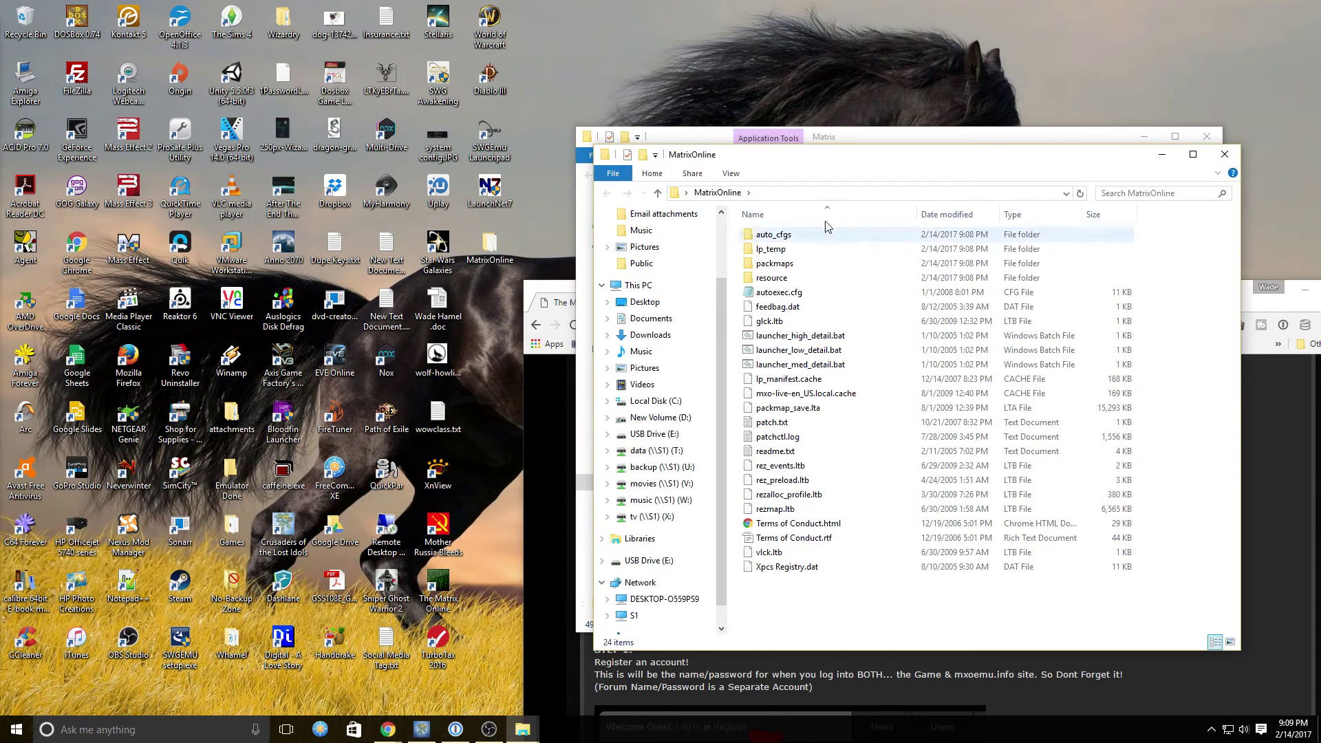
click(1225, 154)
click(492, 245)
right_click(492, 246)
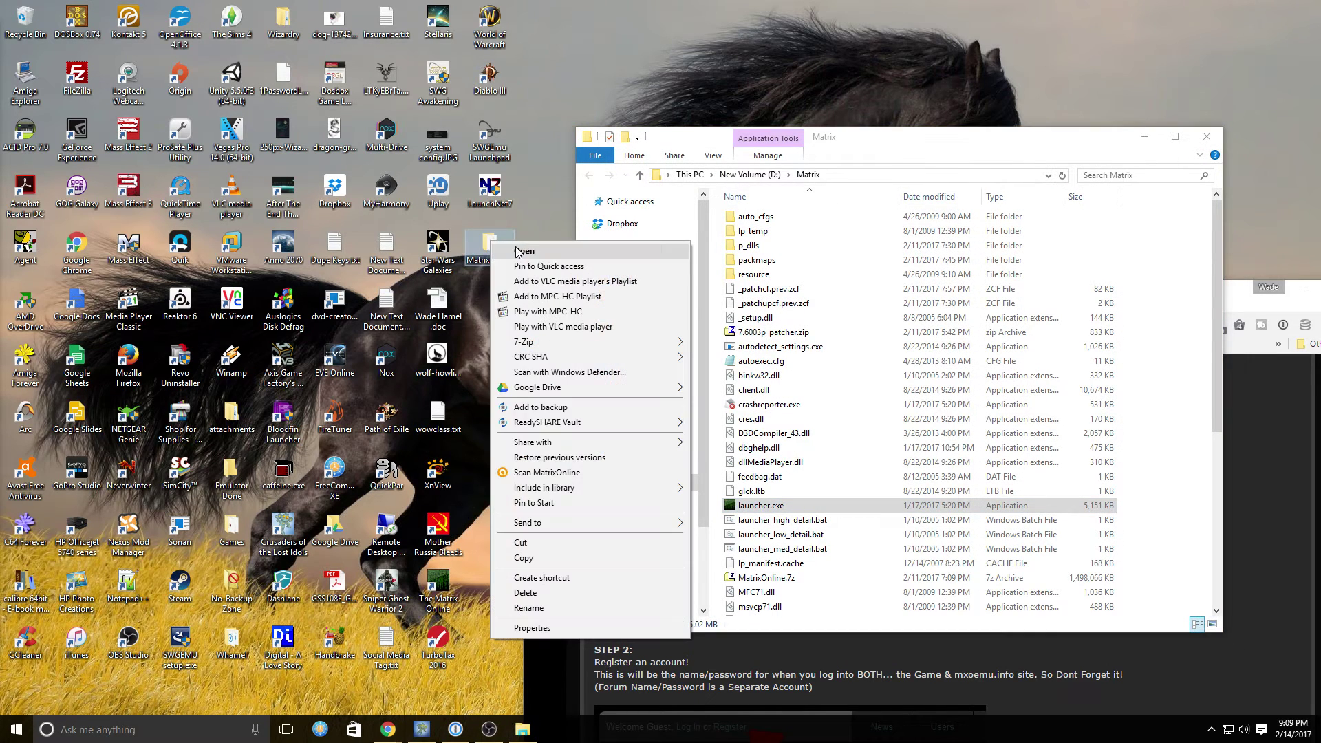
click(525, 593)
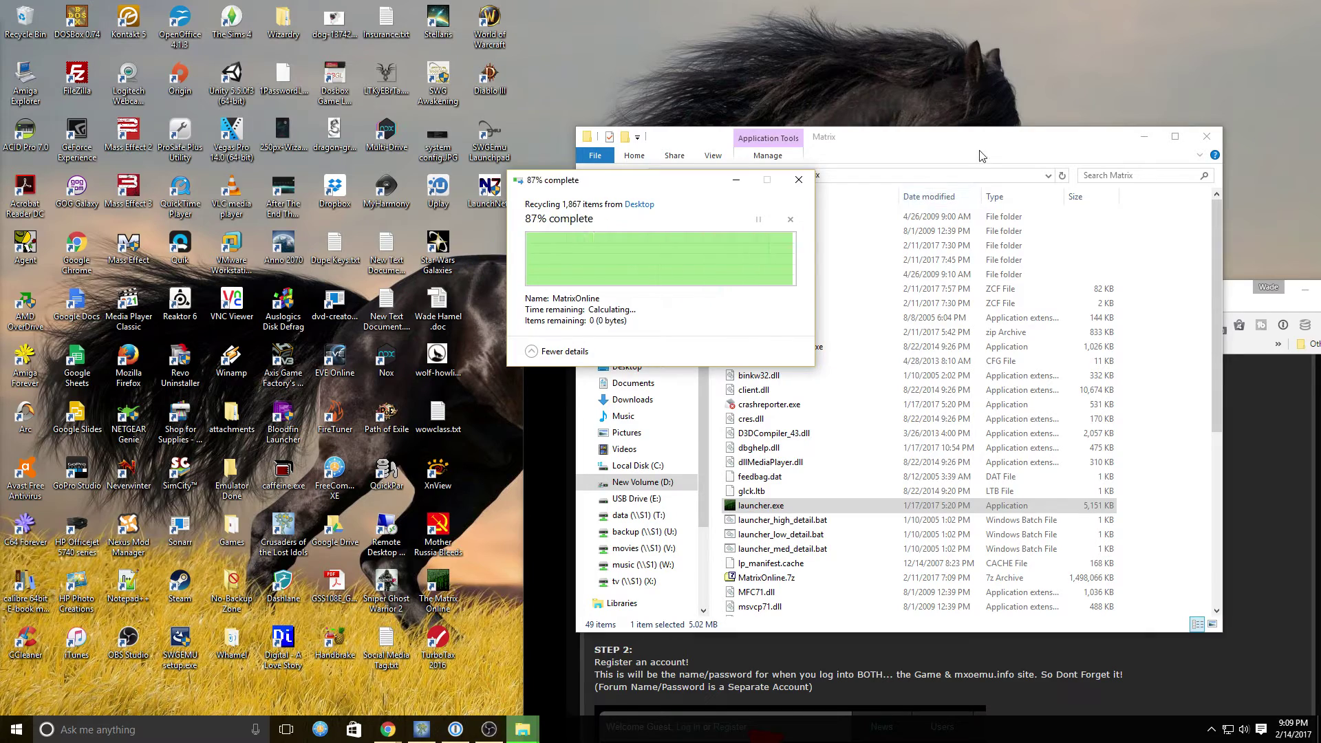
Arrange the Matrix folder window and the browser showing the MxOEmu guide beside each other on the desktop.
drag(922, 146, 419, 66)
drag(966, 294, 724, 65)
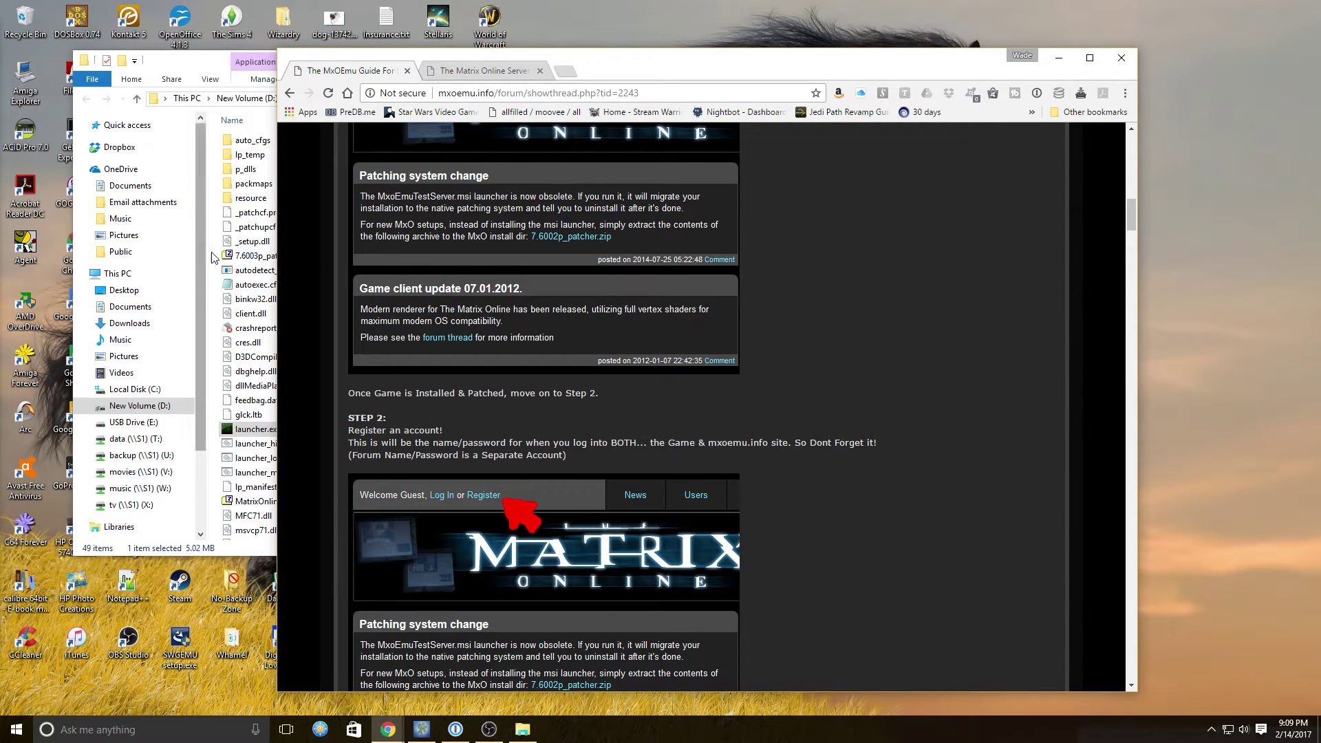
double_click(254, 429)
Read the guide's sections on registering an account, creating a character, logging in to the game and editing the character's appearance.
scroll(787, 428, down, 6)
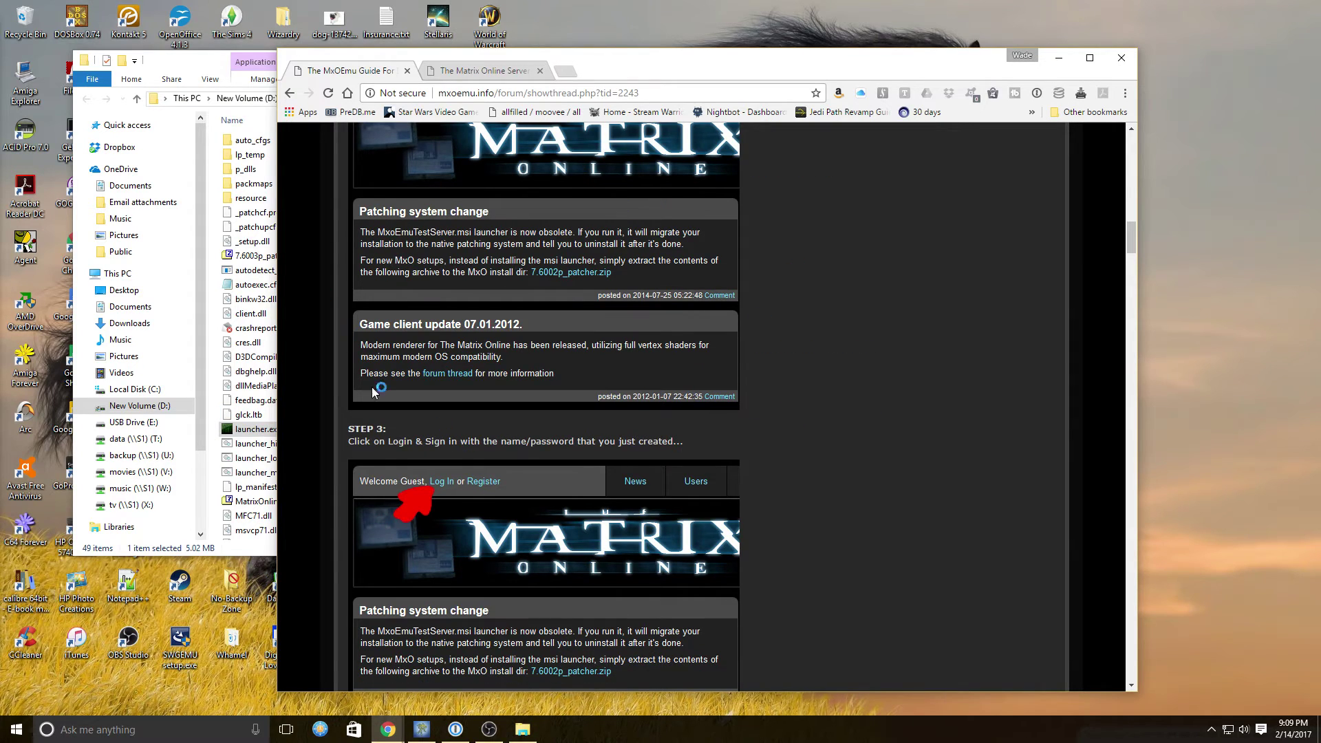
scroll(631, 383, down, 8)
scroll(632, 383, down, 6)
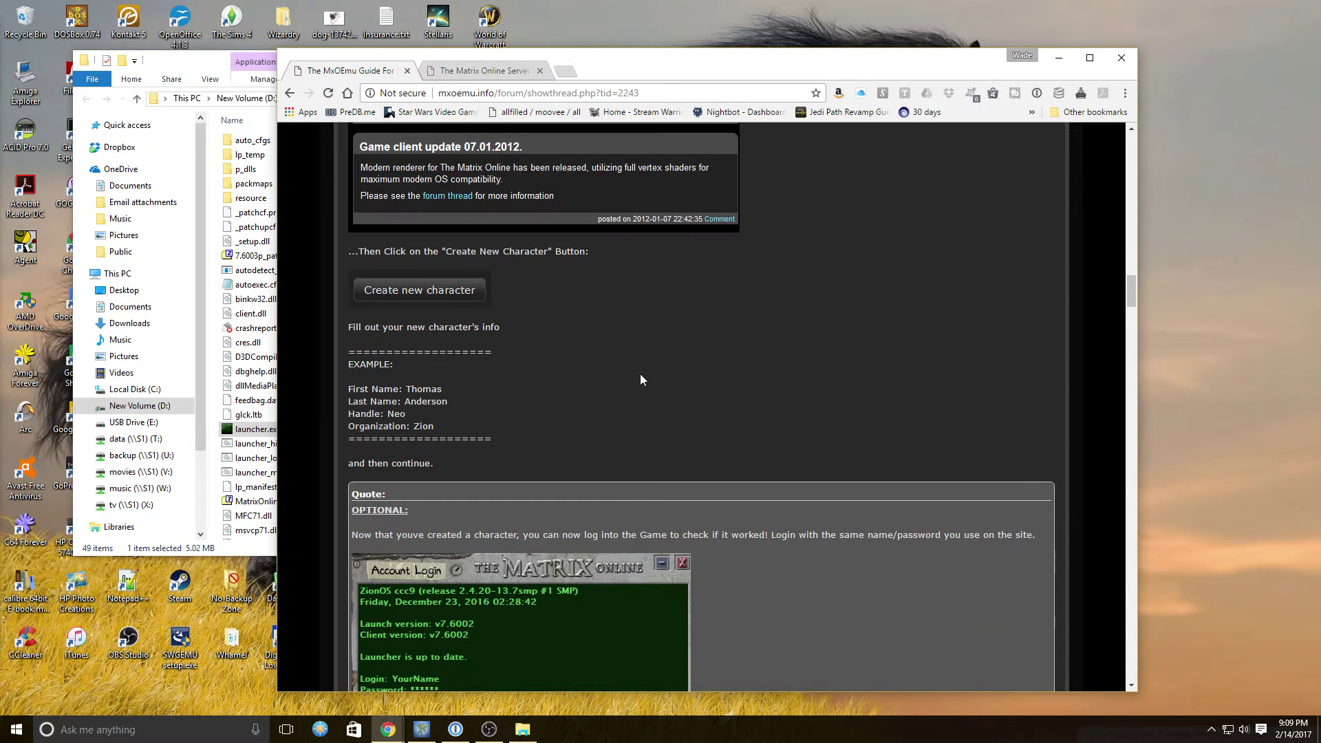
scroll(641, 379, down, 6)
scroll(641, 380, up, 2)
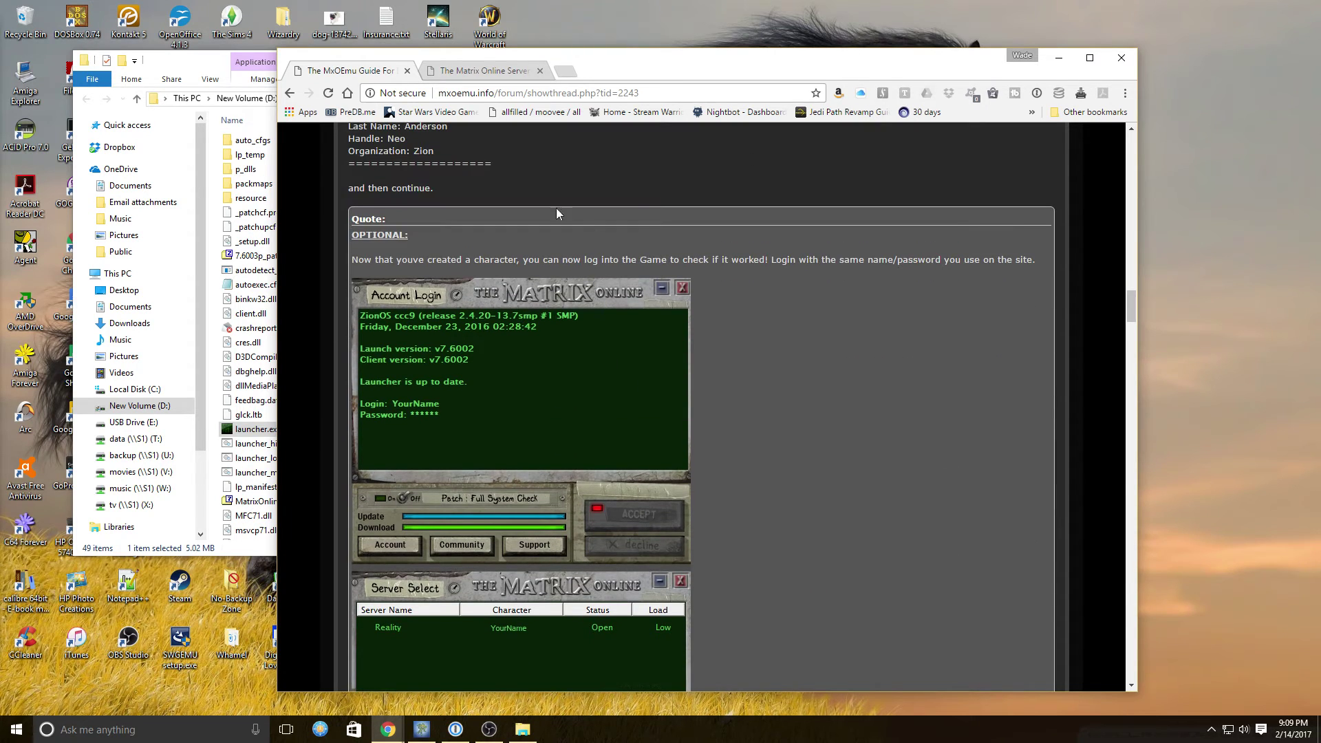
scroll(737, 379, down, 7)
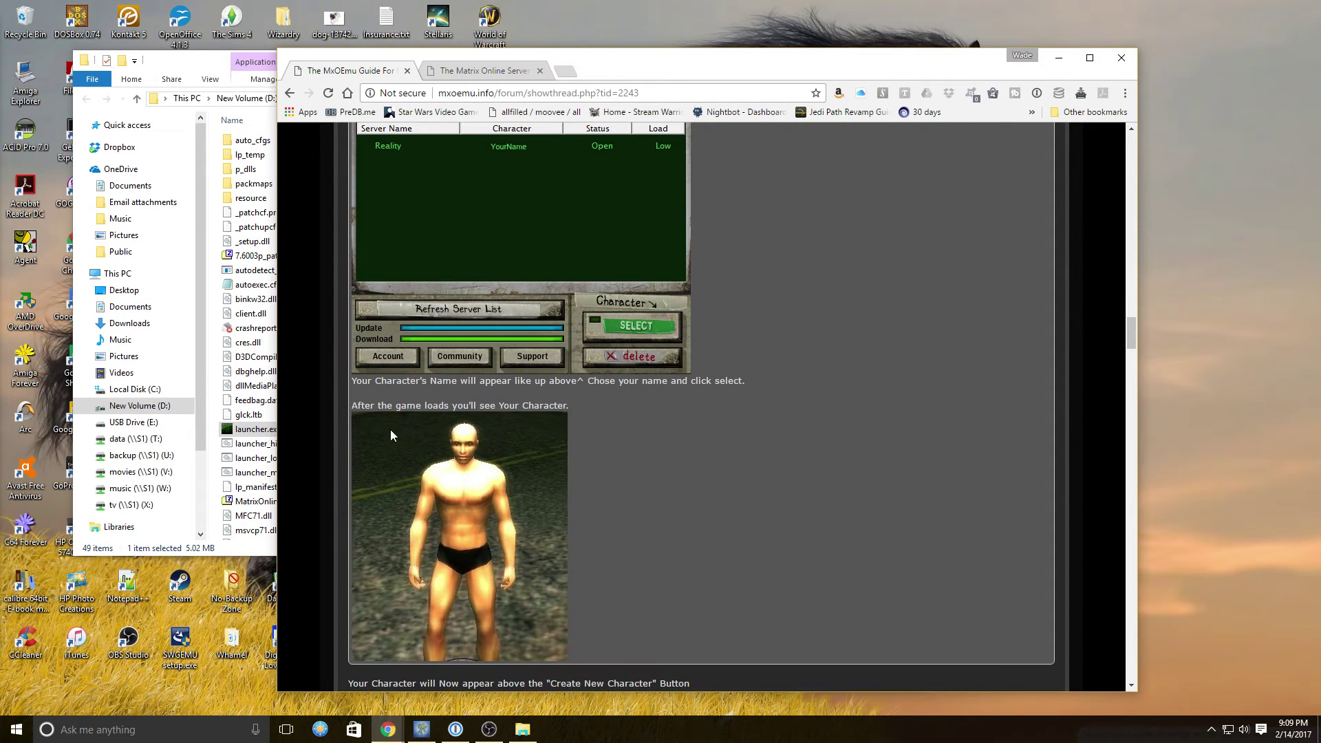
scroll(720, 356, up, 2)
scroll(720, 356, down, 7)
scroll(720, 361, down, 1)
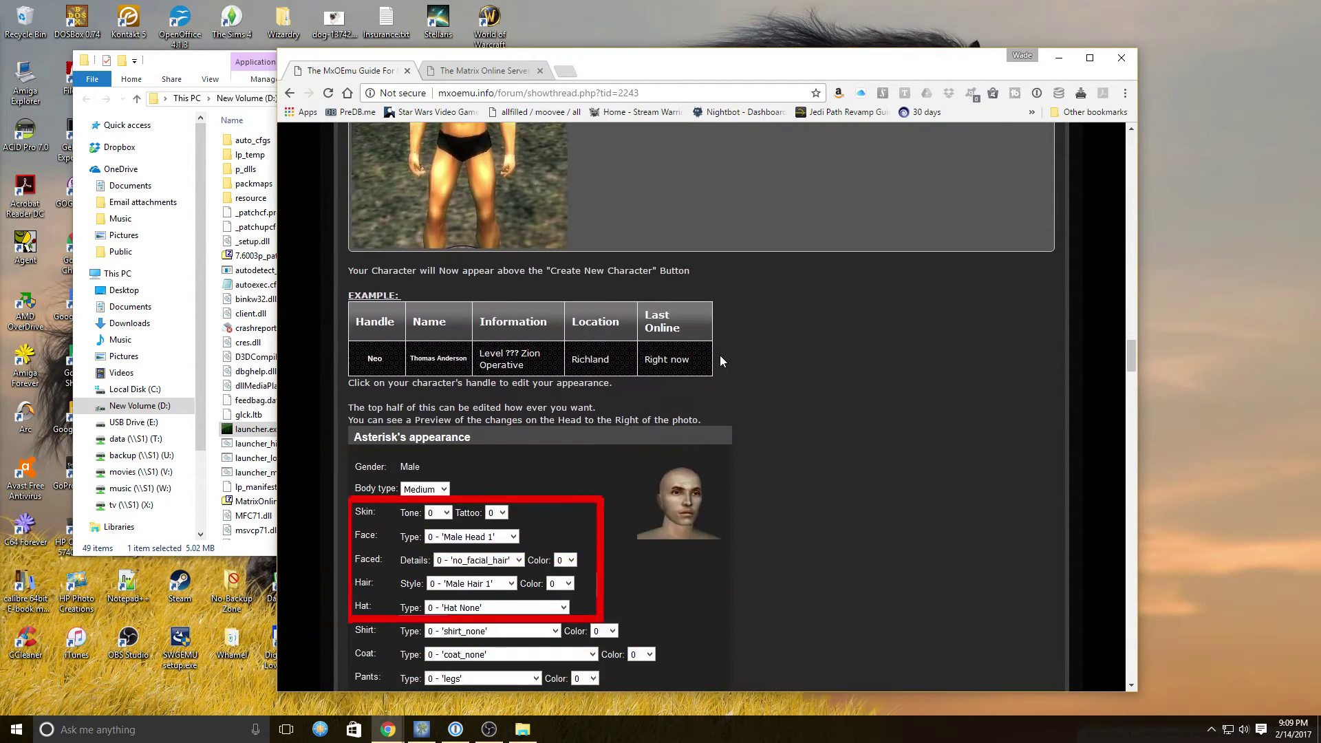
scroll(720, 360, down, 1)
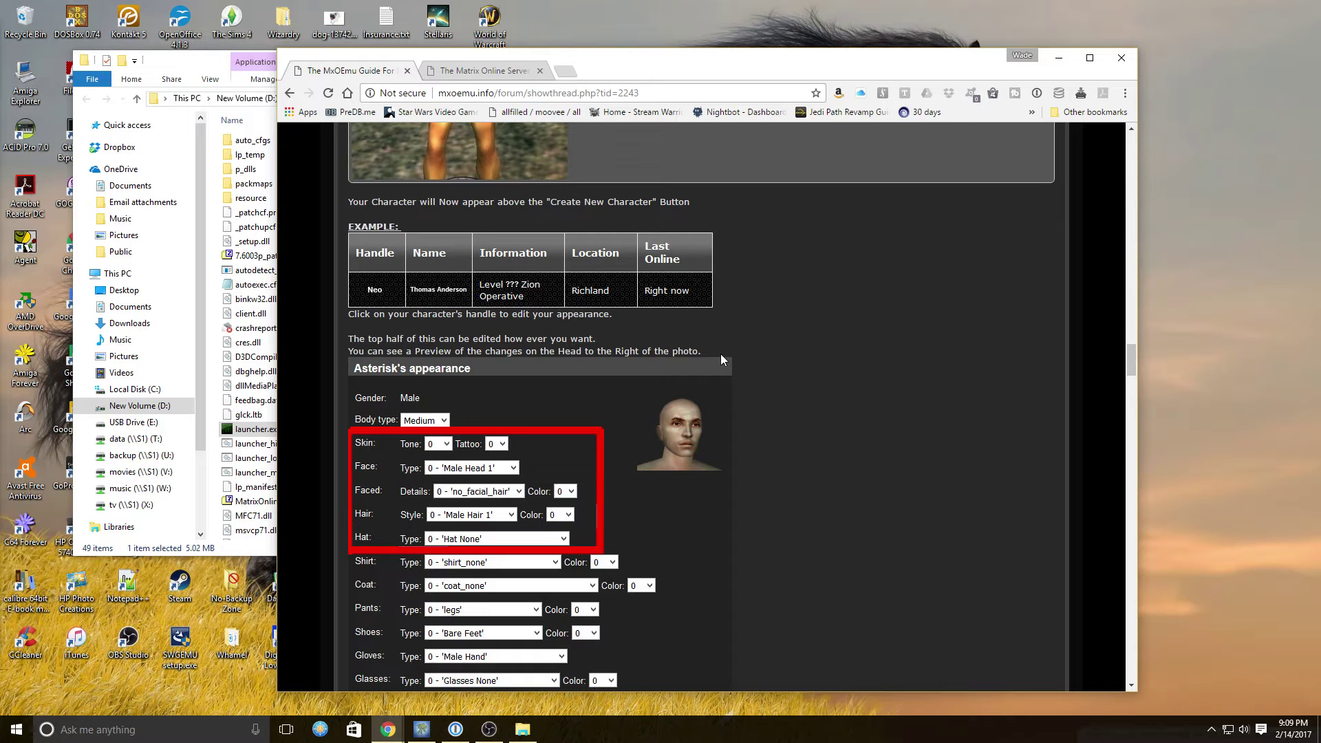
scroll(719, 355, down, 4)
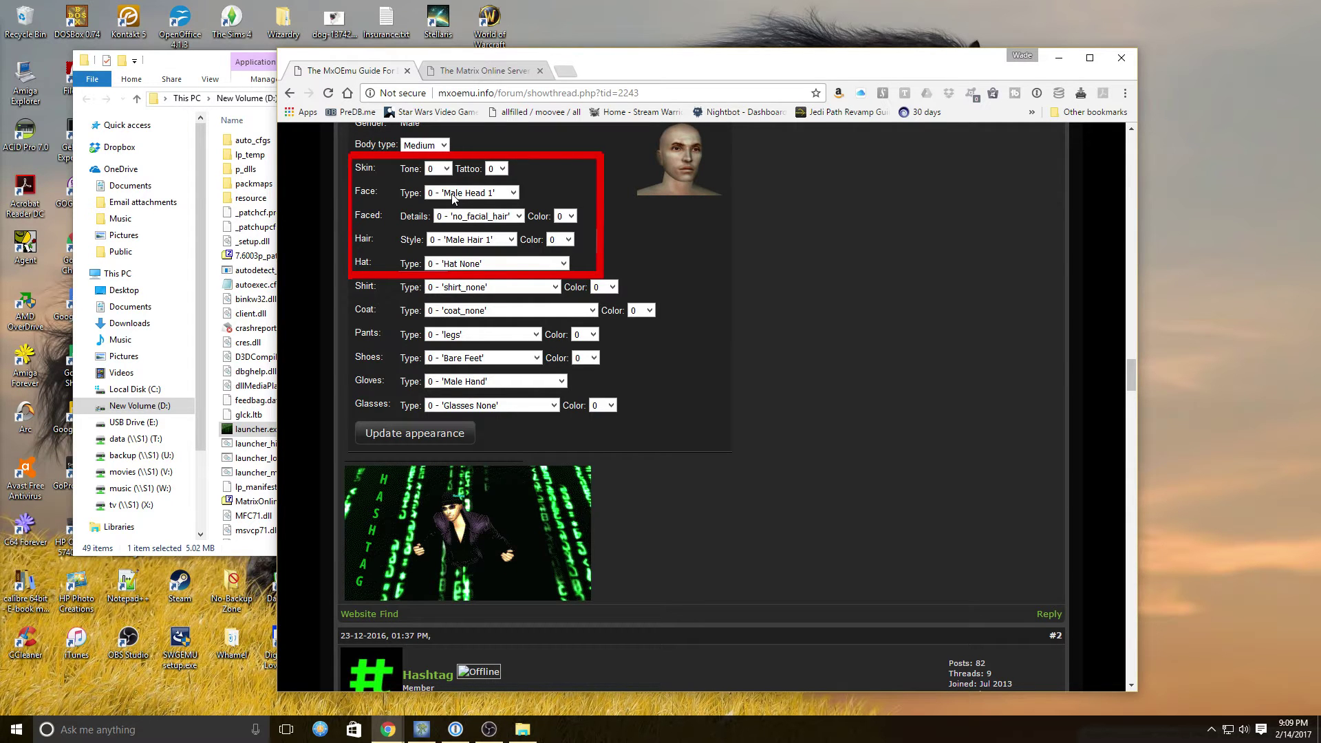
scroll(516, 301, down, 10)
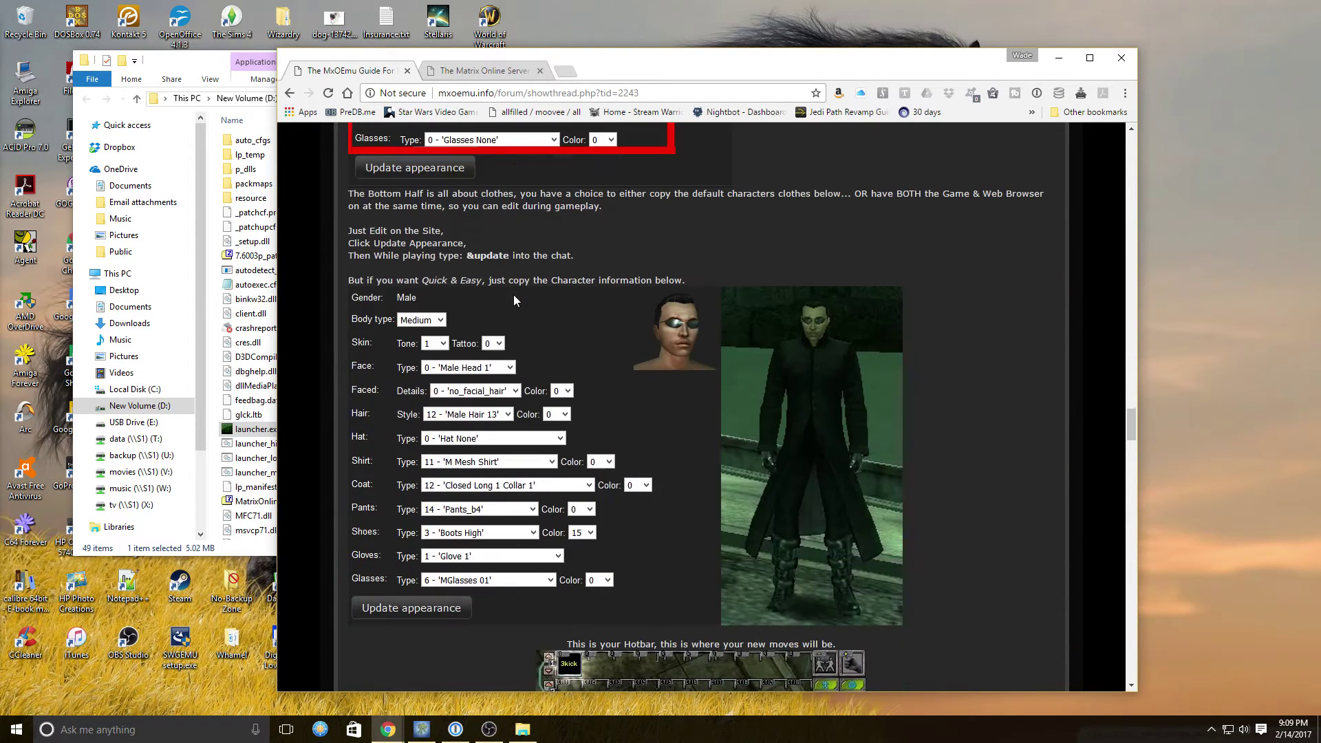
scroll(516, 301, down, 4)
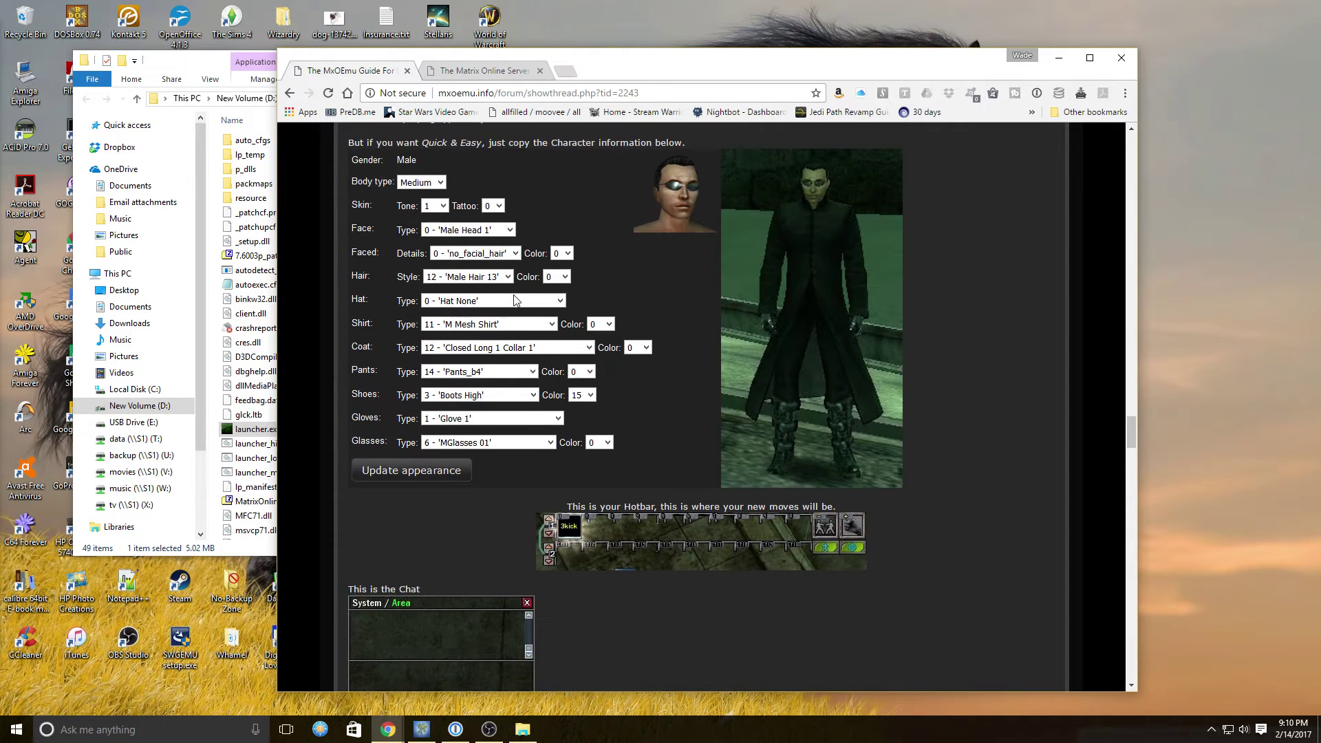
Read the guide's hotbar, chat macro, &playfx, &playanim and &playaction sections, highlighting the line /macro MaraC &gotopos 170 5 10.
scroll(516, 301, down, 3)
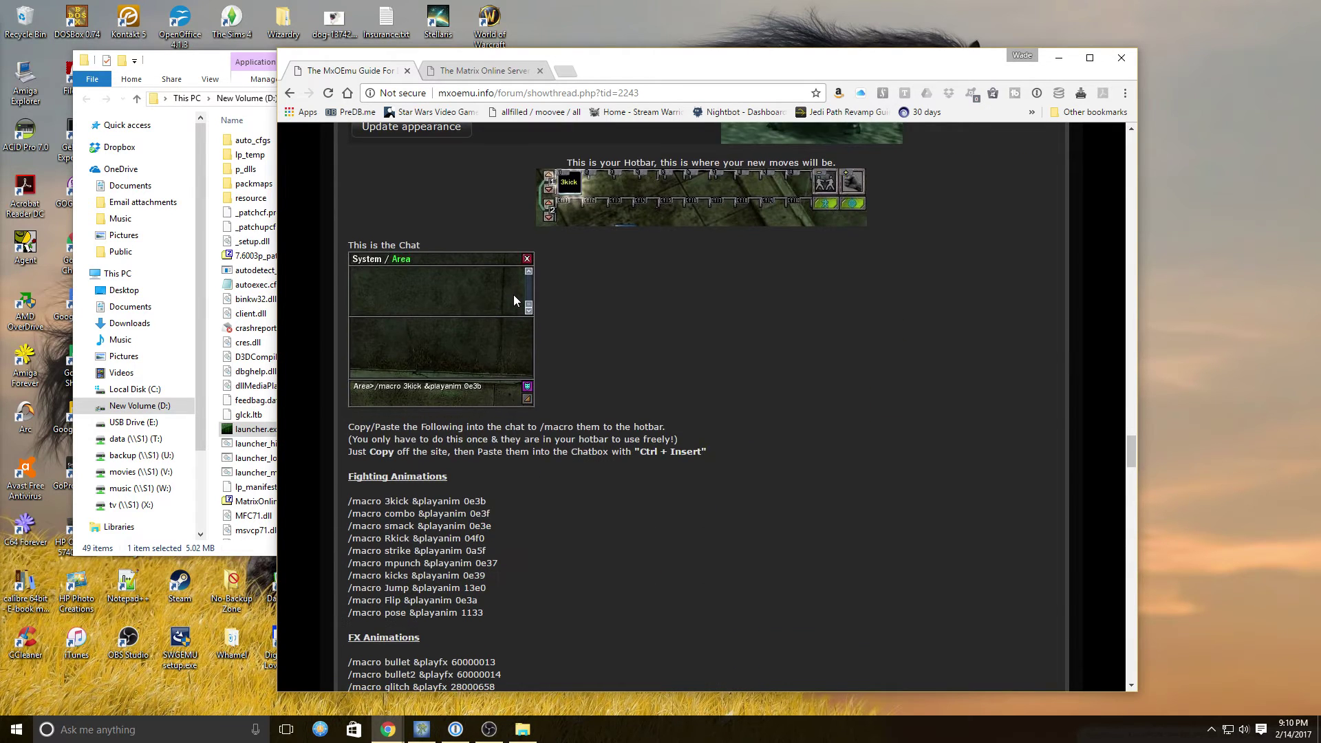
scroll(515, 300, down, 3)
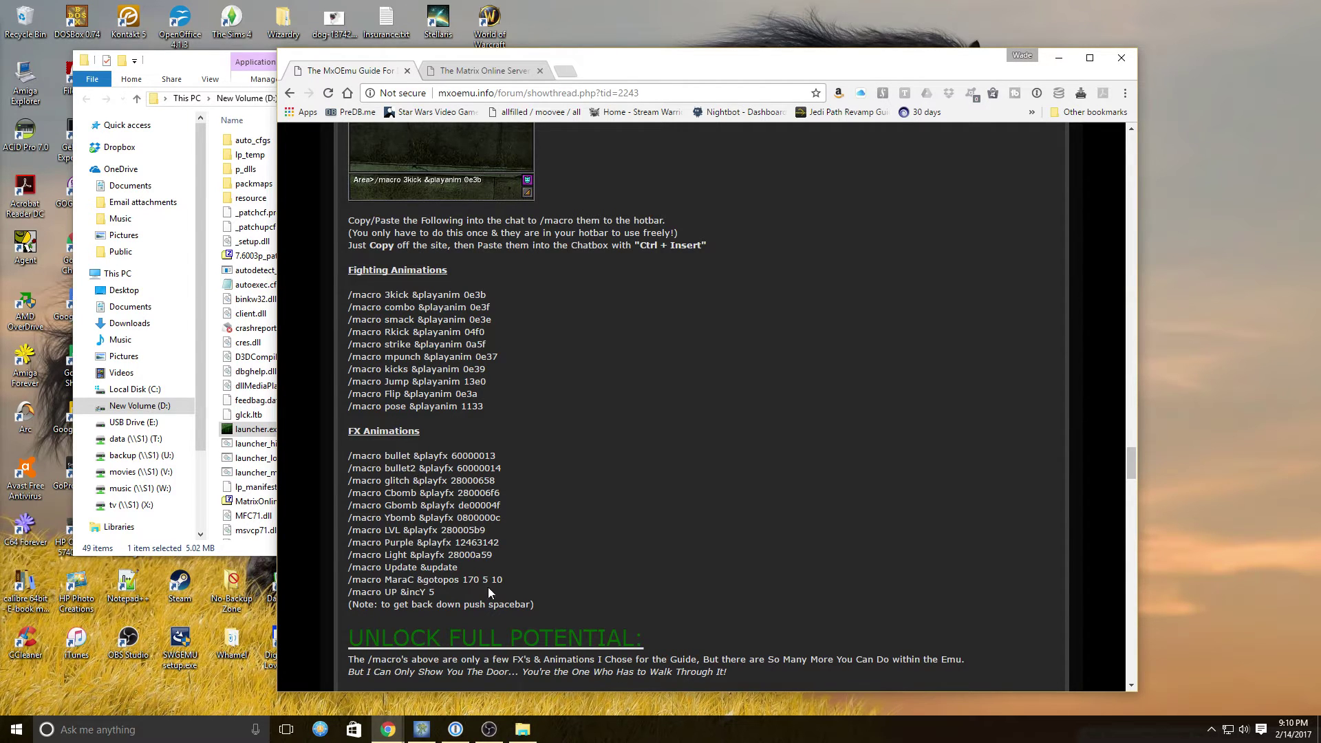
drag(503, 580, 351, 580)
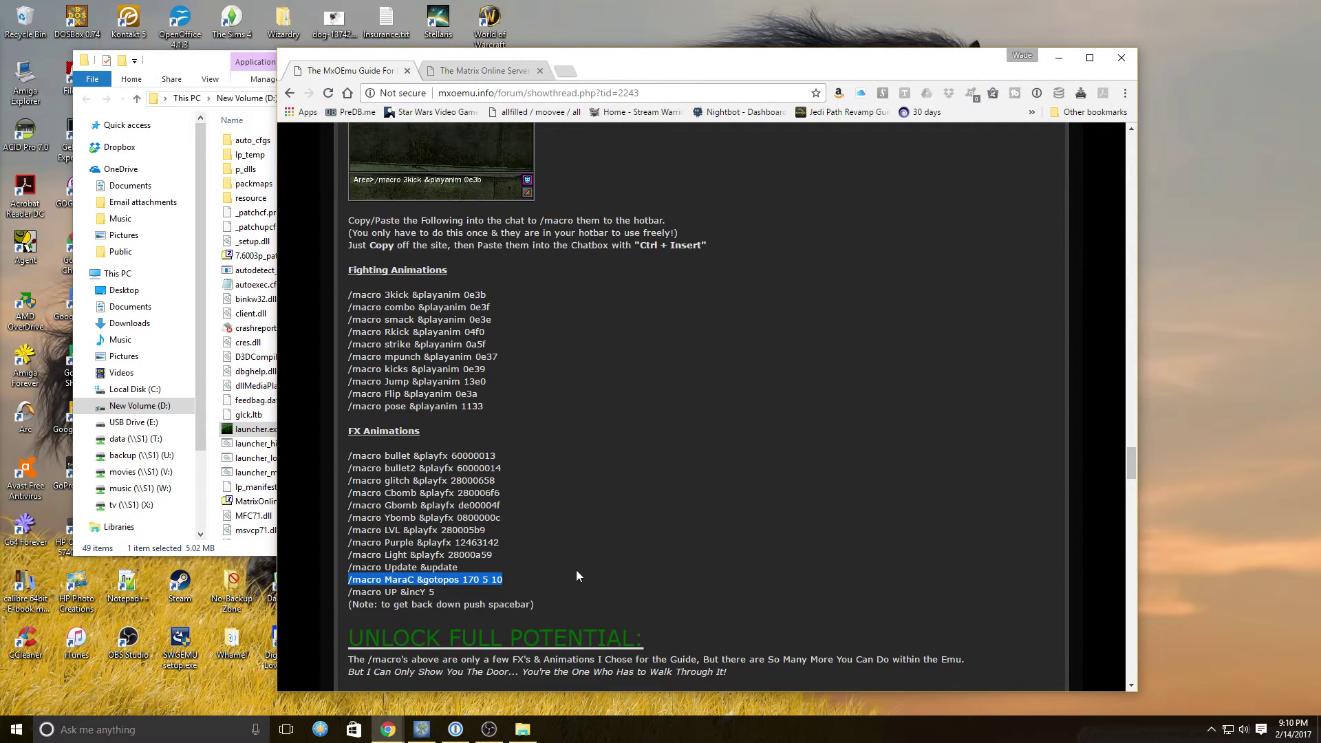
scroll(601, 571, down, 8)
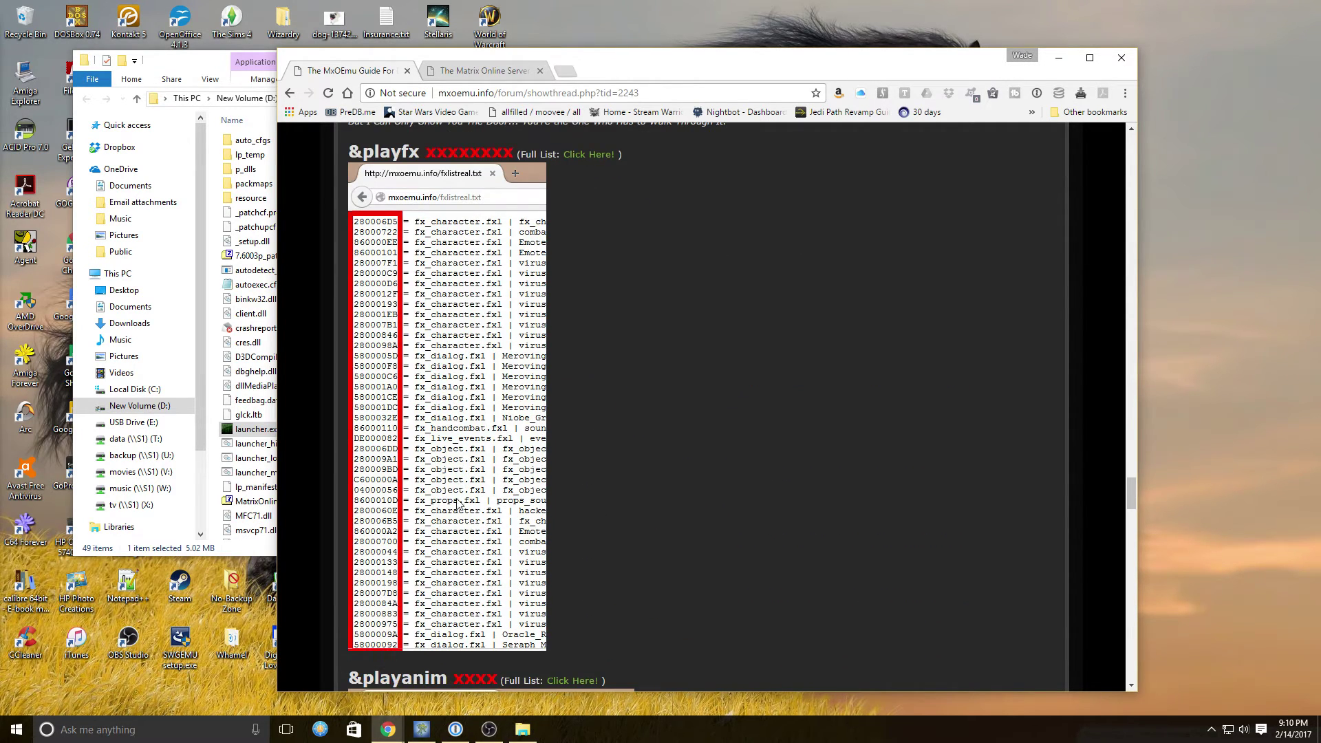
scroll(707, 578, down, 5)
scroll(660, 592, down, 6)
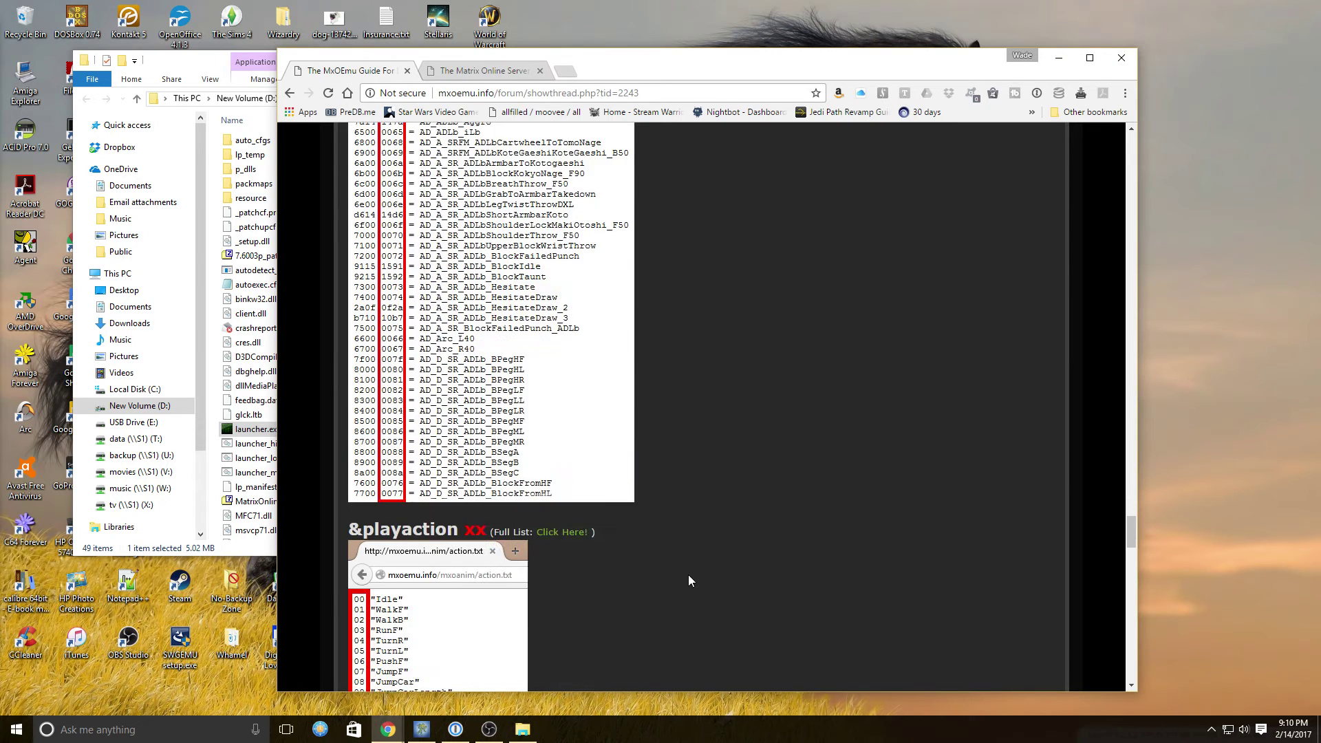
scroll(687, 575, down, 5)
scroll(593, 530, down, 12)
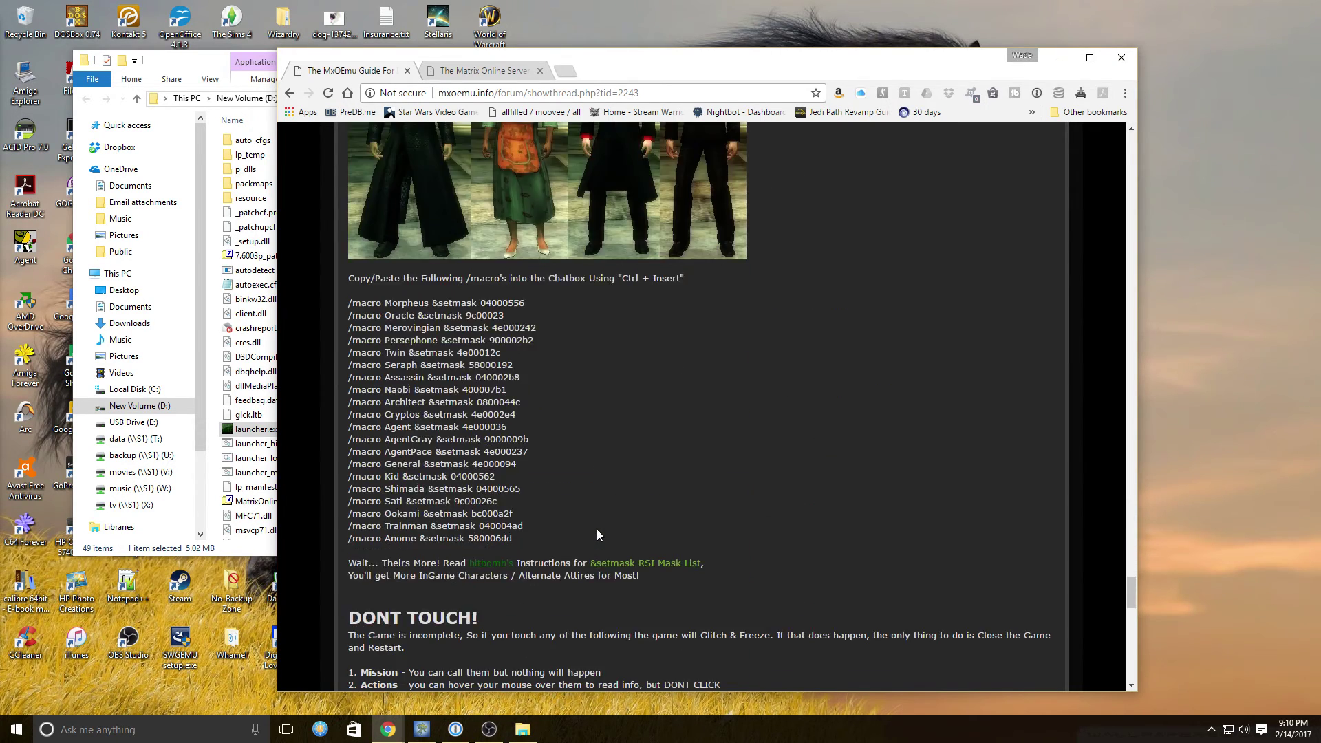
Read the guide's Become An InGame Character macros and its DONT TOUCH section.
scroll(597, 529, up, 3)
scroll(702, 497, down, 1)
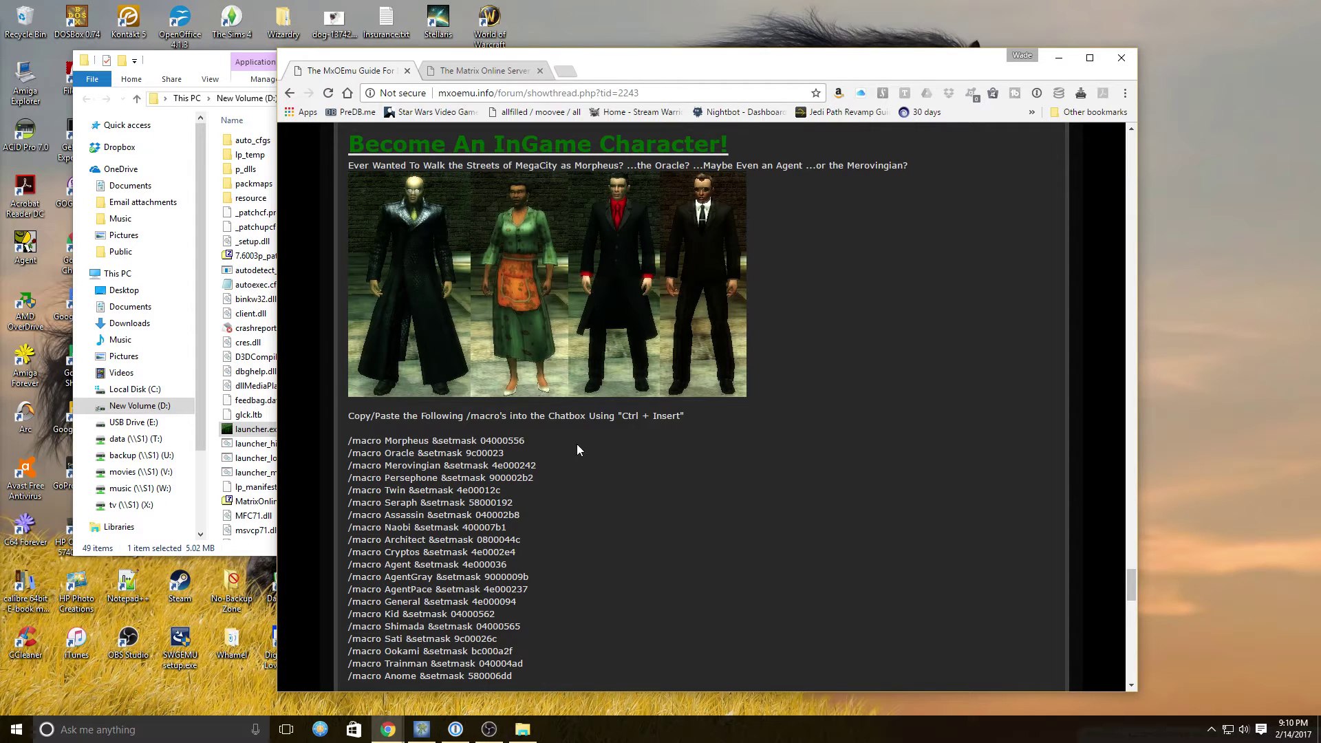
scroll(575, 473, down, 4)
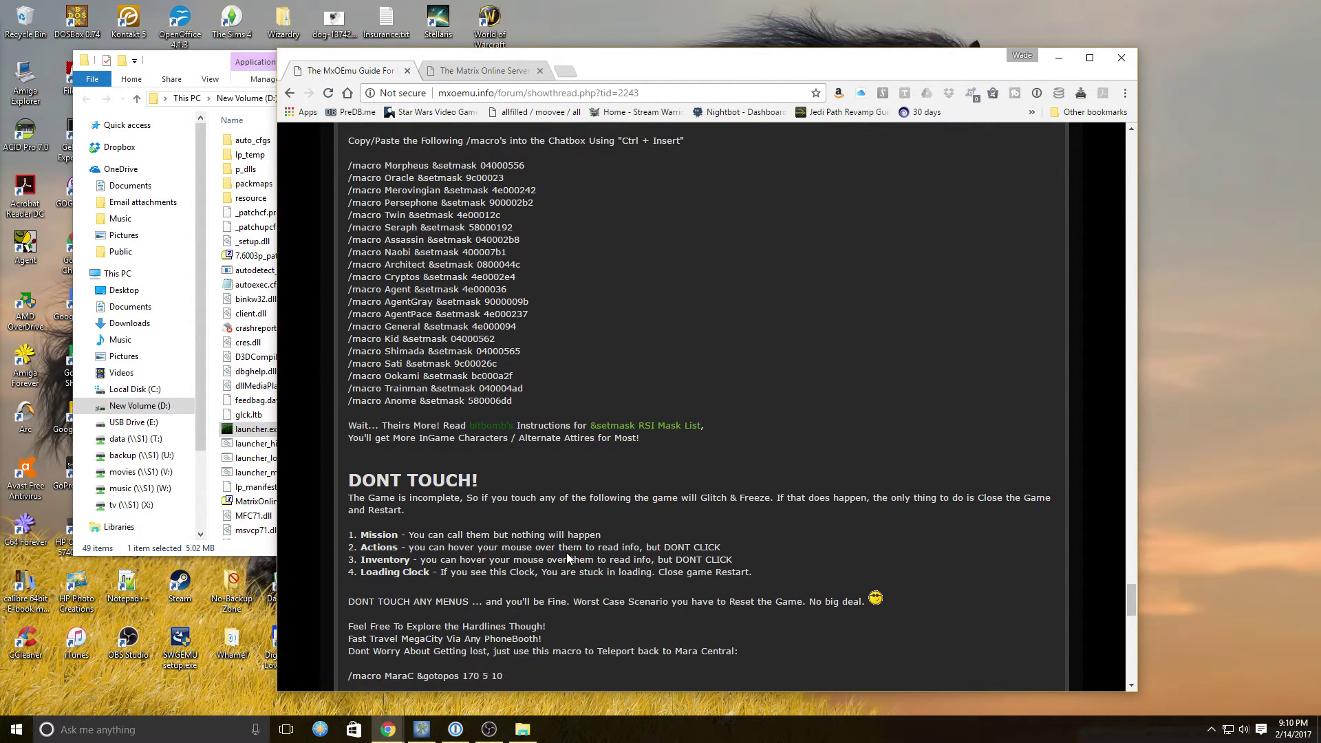
scroll(568, 558, down, 2)
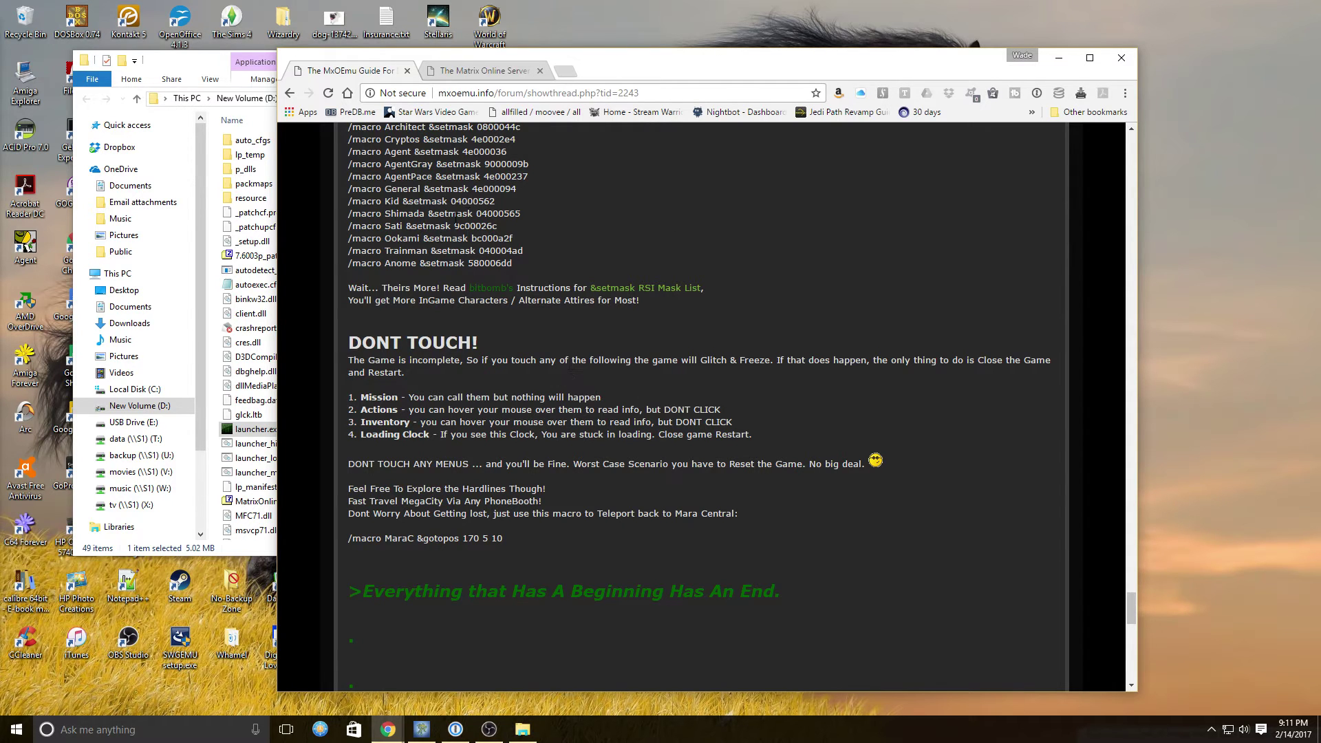
scroll(580, 397, up, 8)
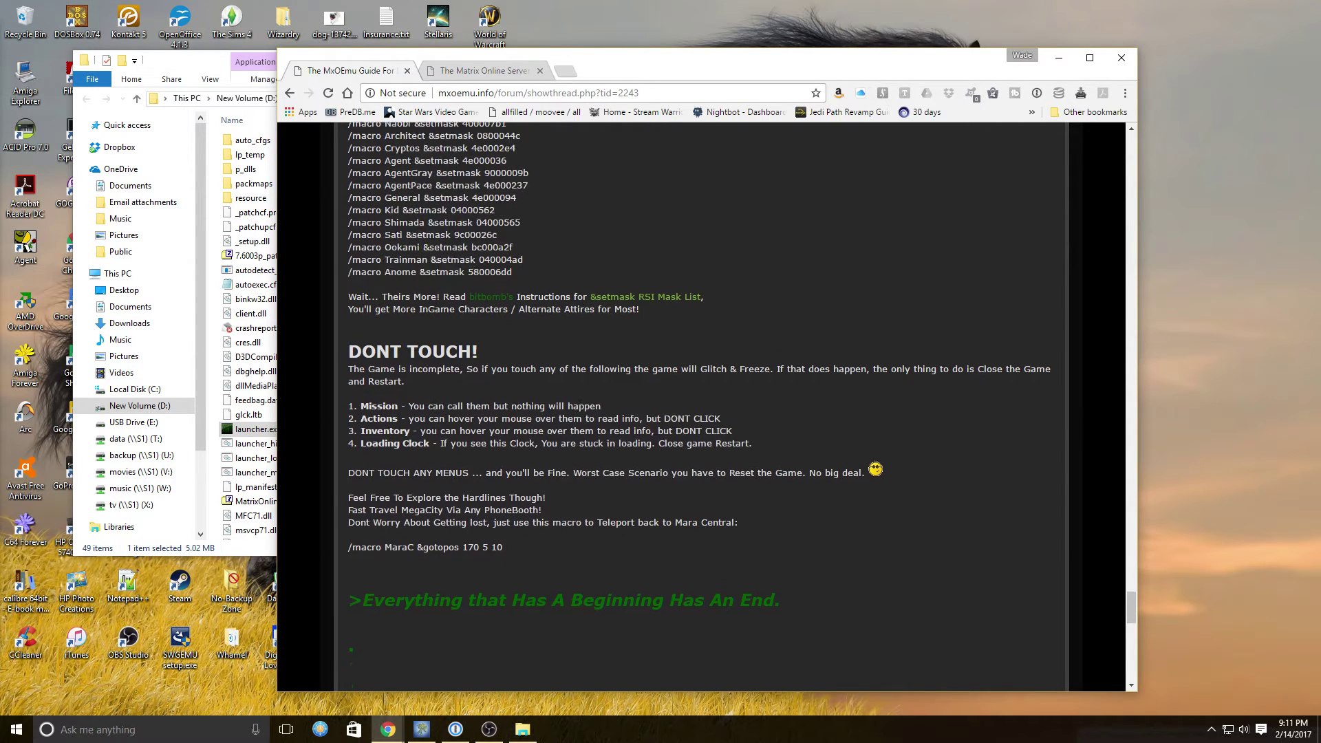
scroll(578, 396, up, 10)
Close the browser and Matrix folder windows, and delete the 7.6003p patcher and MatrixOnline archives from the desktop.
click(1124, 60)
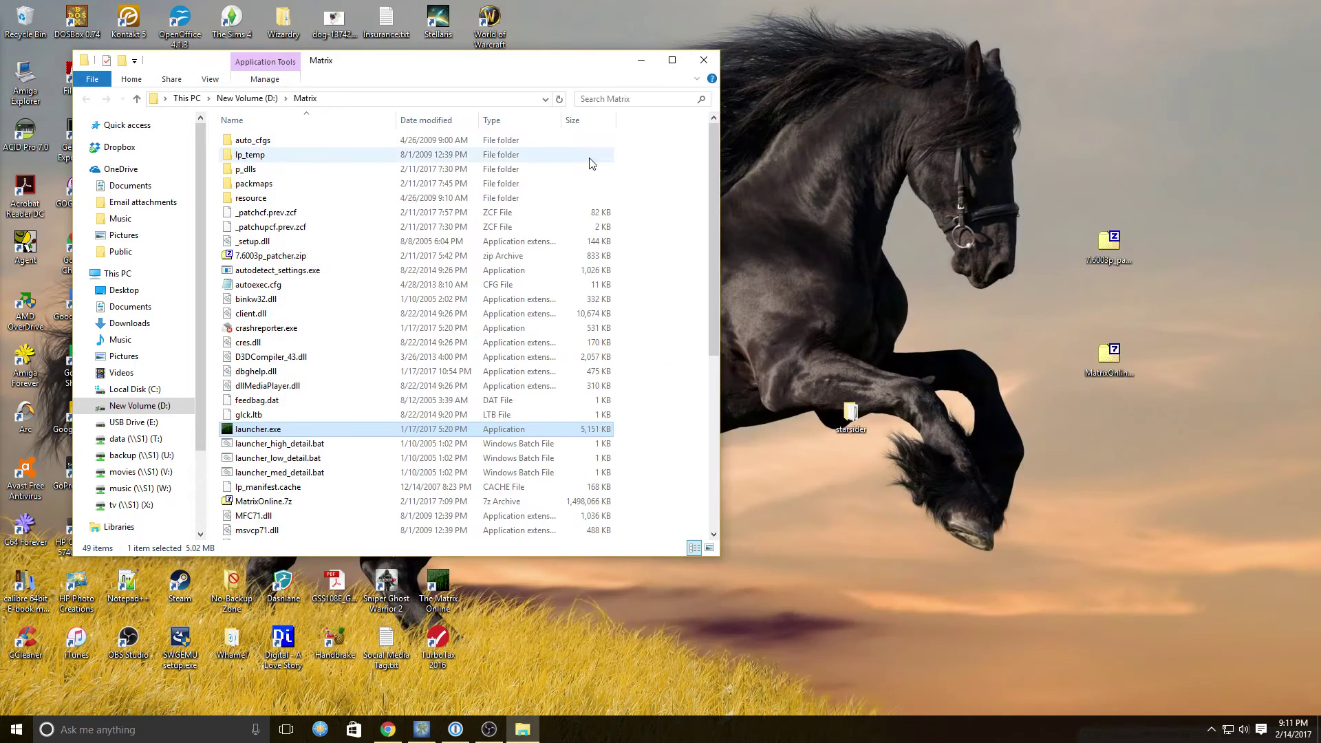
click(703, 60)
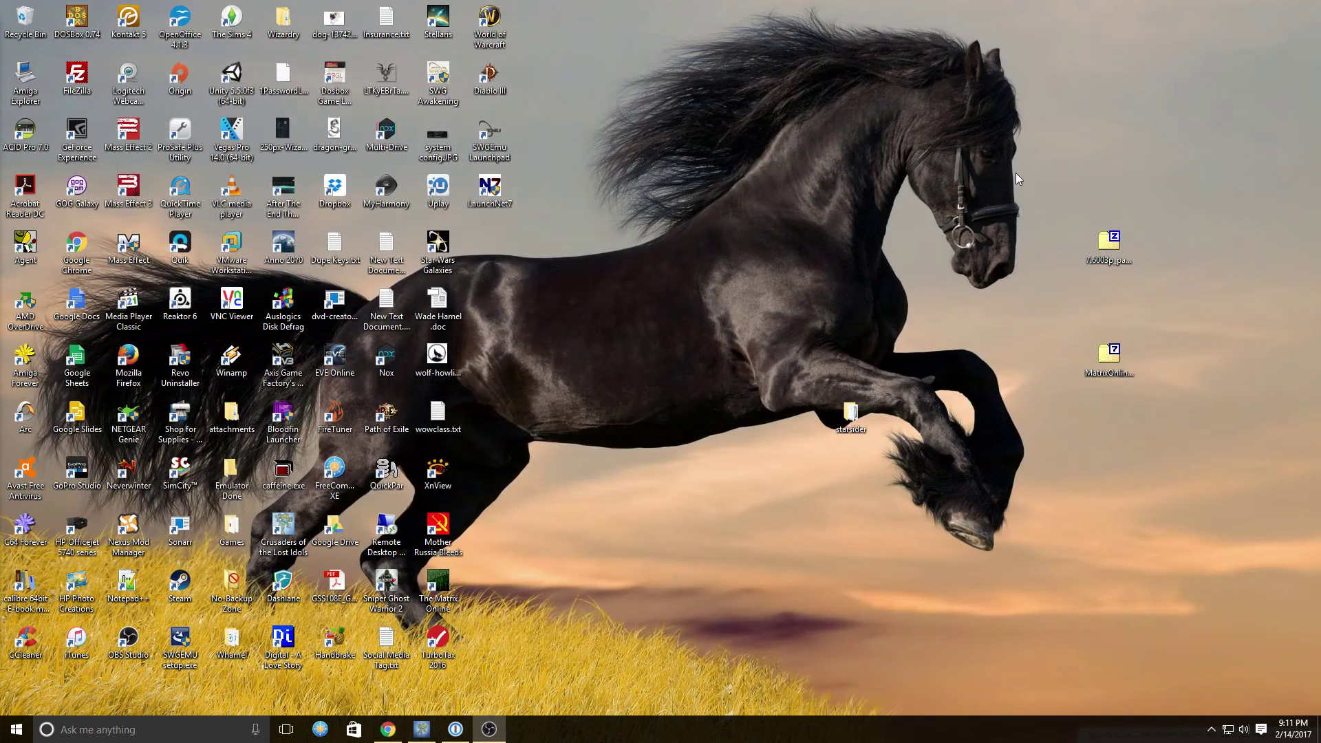
drag(1017, 160, 1177, 435)
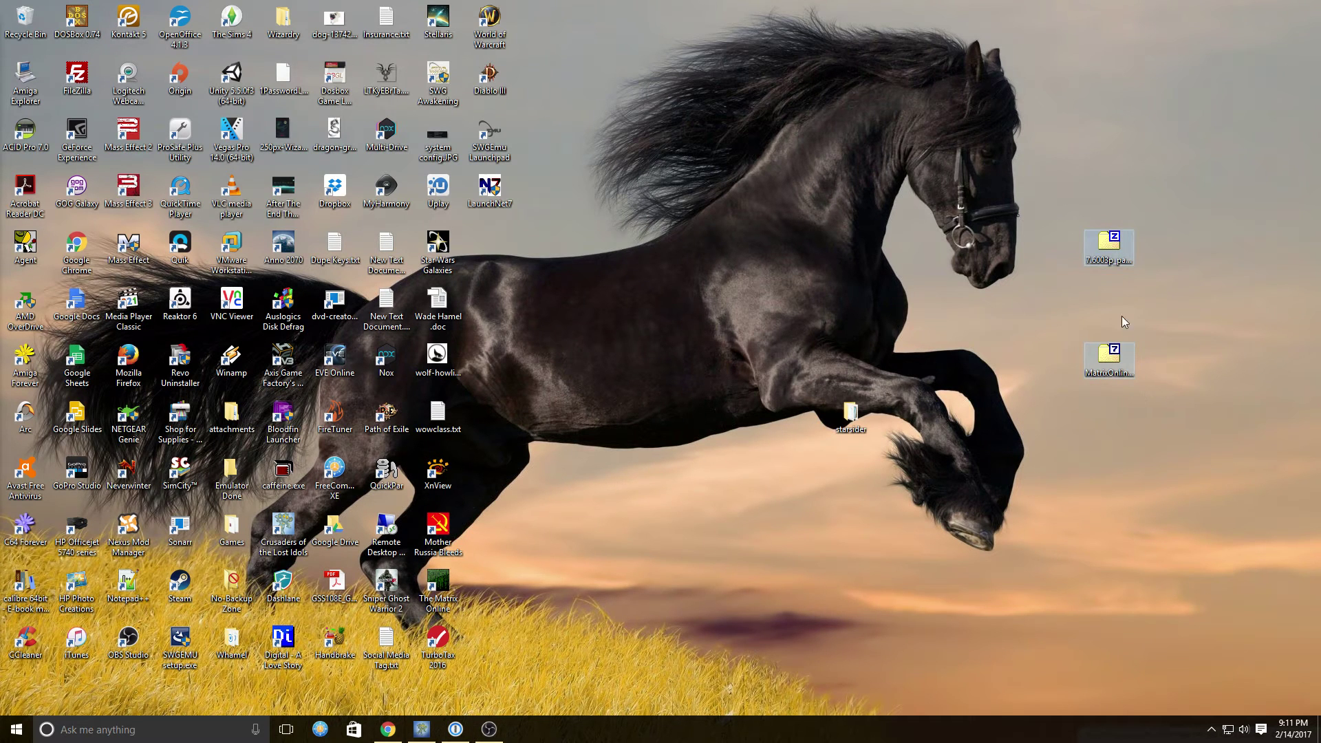
right_click(1109, 249)
click(1157, 473)
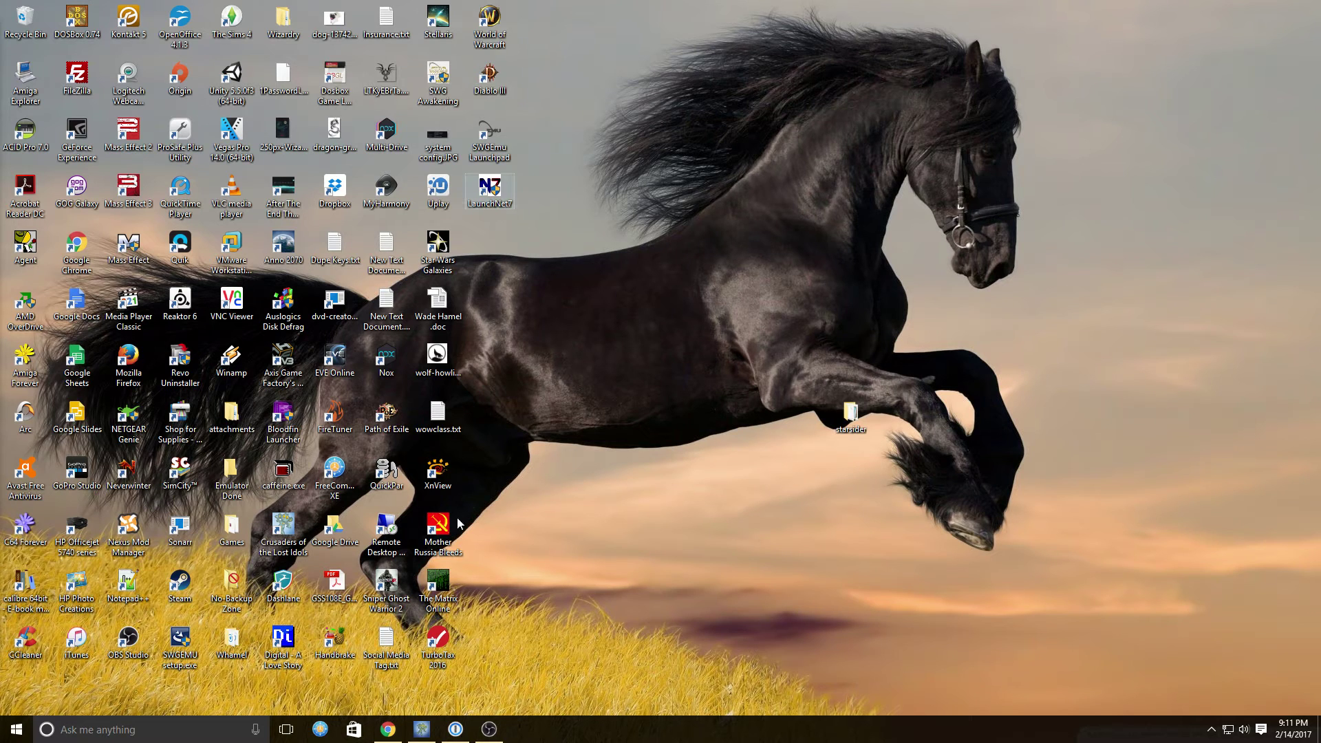
Launch The Matrix Online from its desktop shortcut, accept the EULA and dismiss the launcher's info message.
double_click(447, 580)
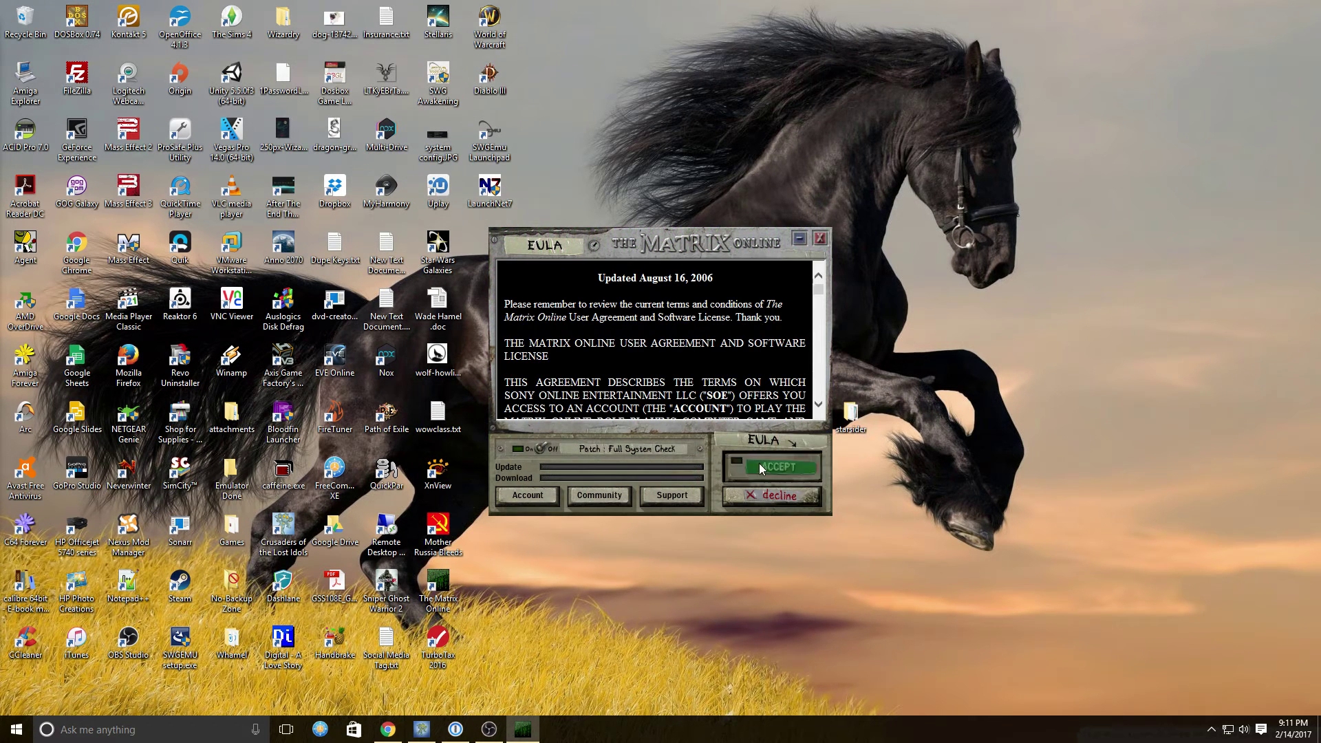
click(758, 464)
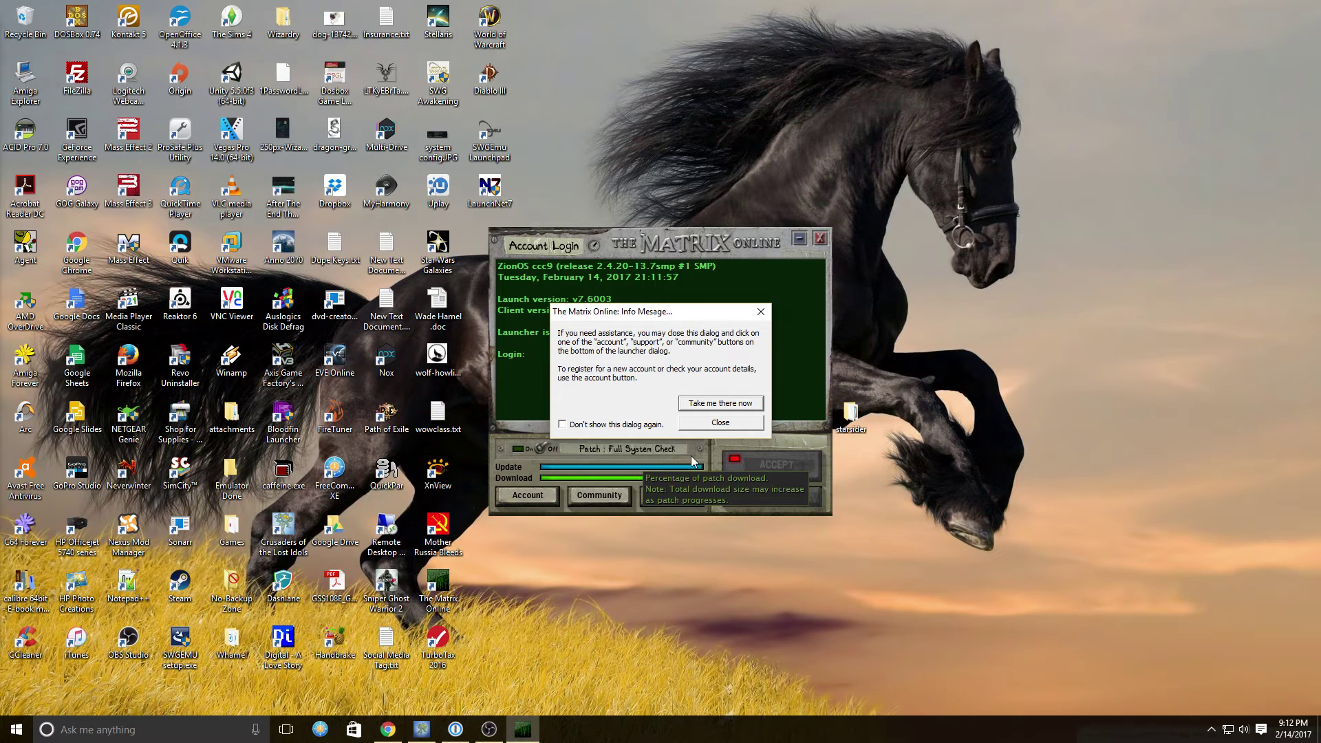
click(700, 423)
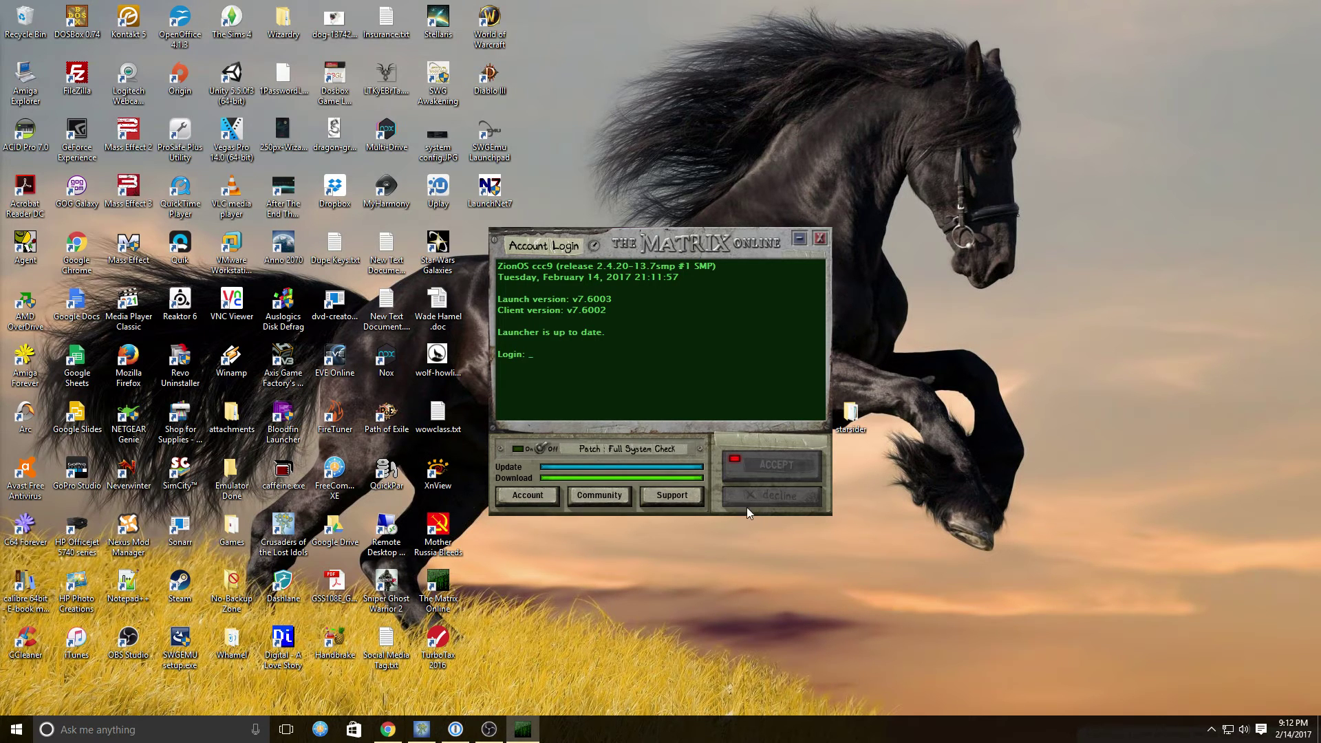
Try the Support, Community and Account links in The Matrix Online launcher.
click(672, 503)
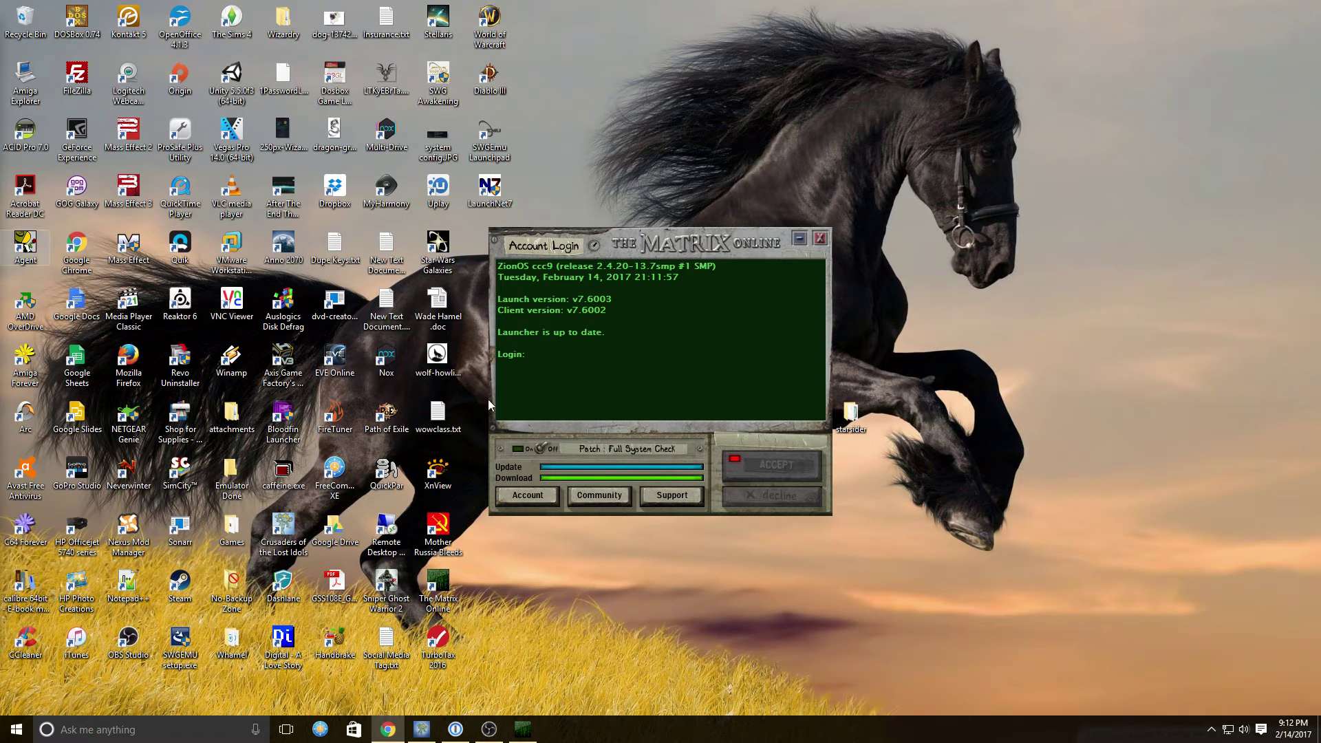
click(597, 501)
click(526, 496)
mouse_move(530, 735)
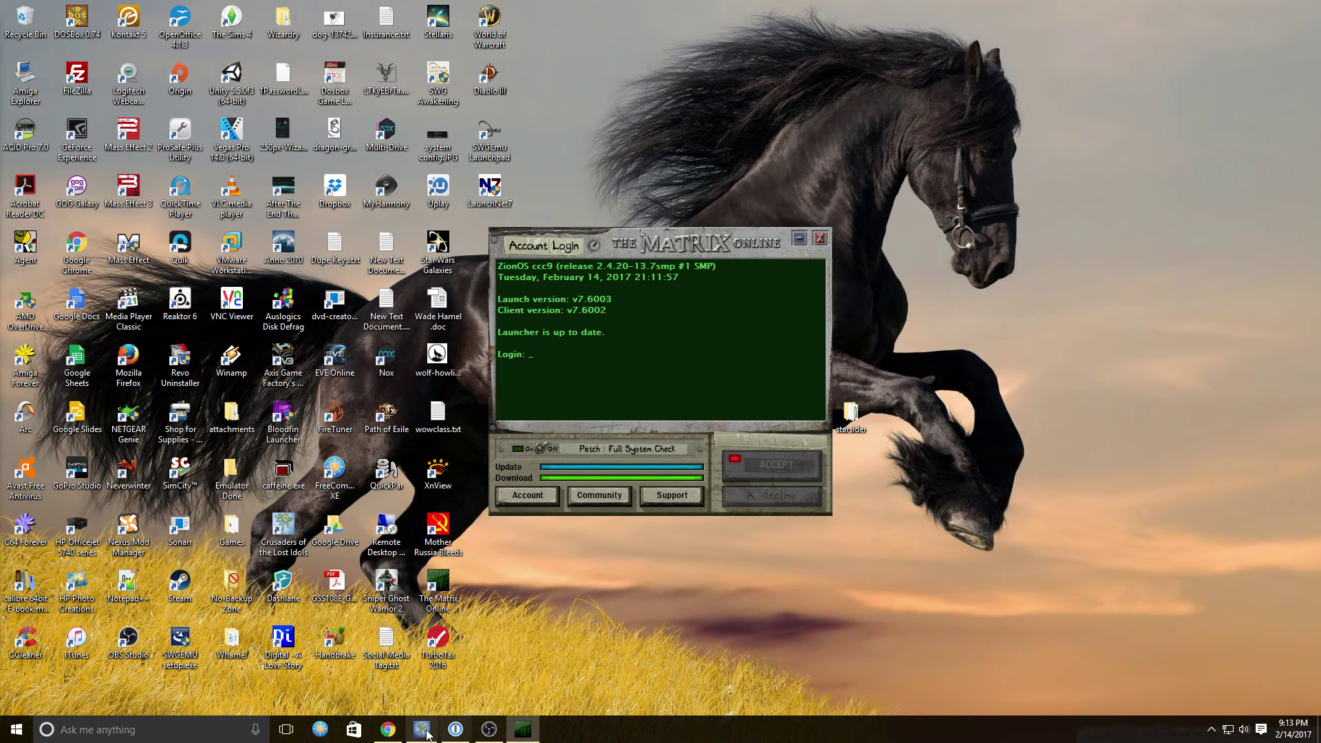
mouse_move(399, 734)
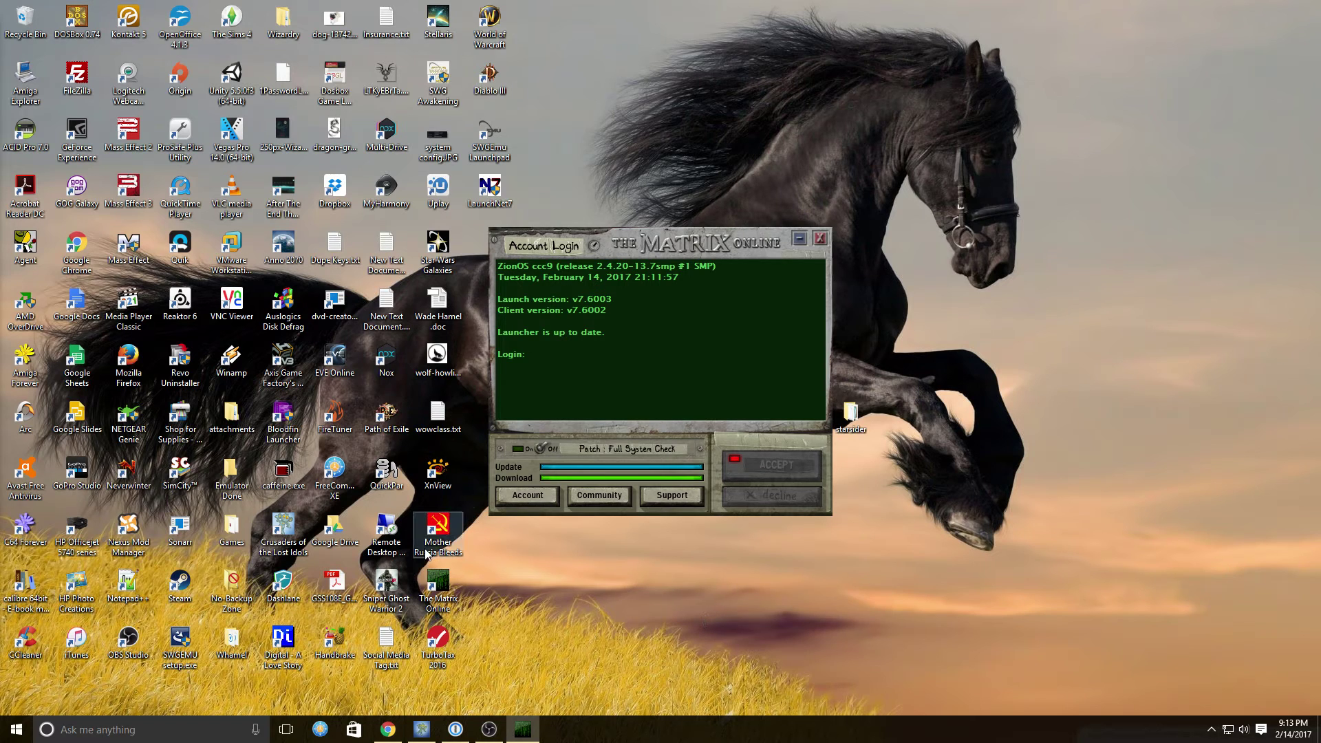
Switch to Chrome, return to the mxoemu.info home page and open the forum thread linked under Game client update 07.01.2012.
key(alt+Tab)
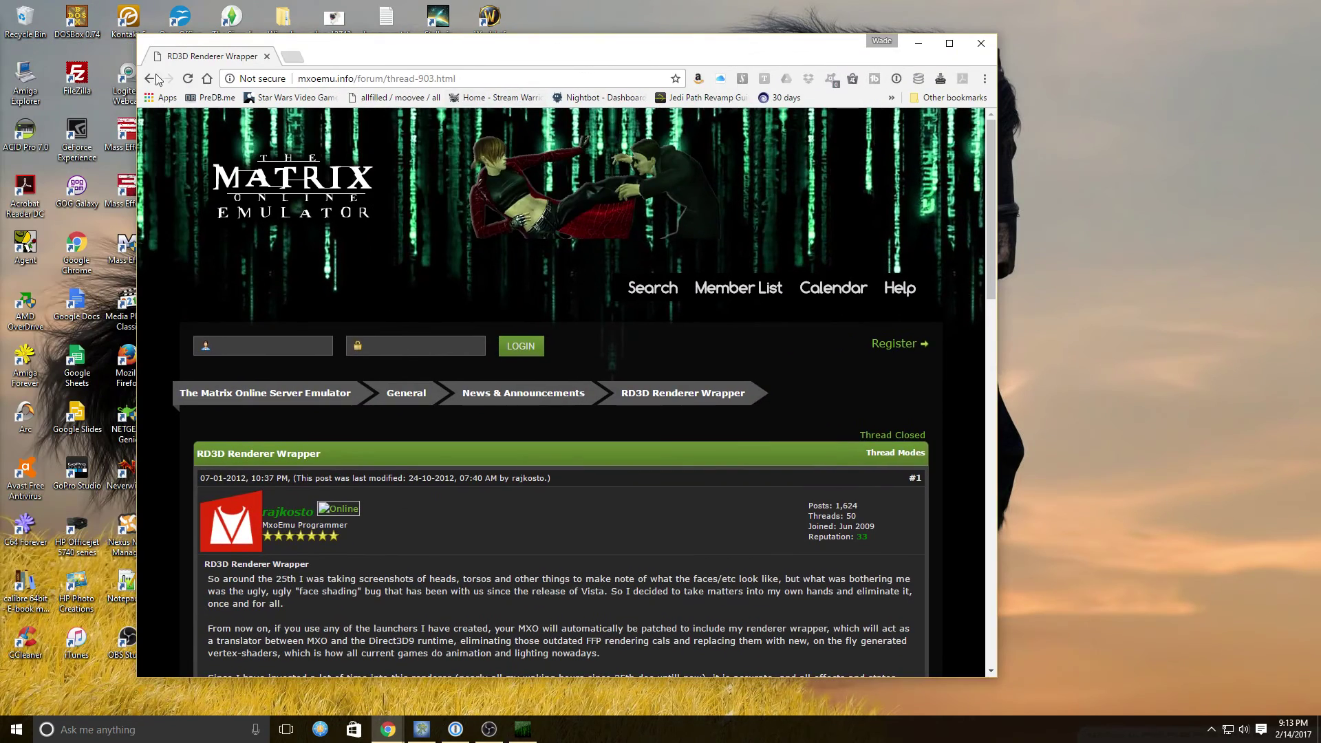
click(150, 78)
scroll(492, 392, down, 4)
scroll(519, 241, up, 2)
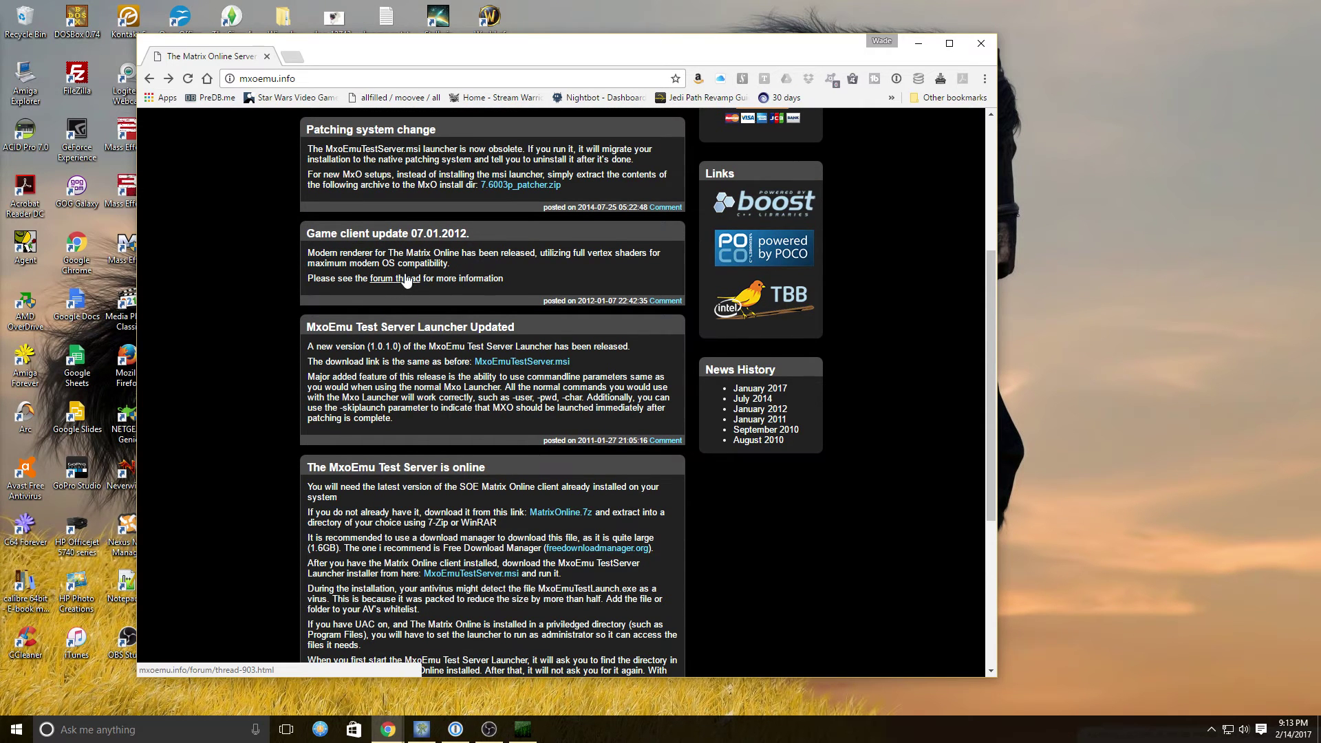
click(406, 279)
scroll(627, 324, down, 4)
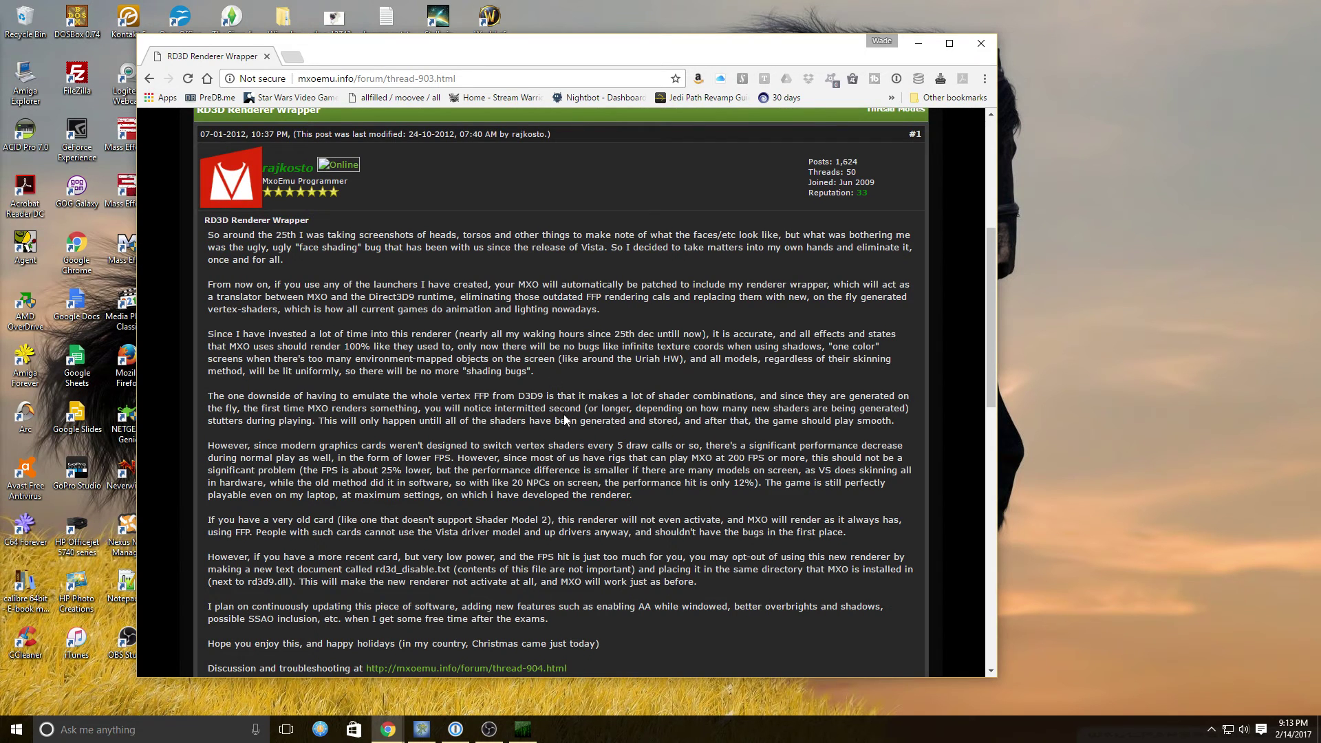
Go to the News & Announcements forum and open the thread The MxOEmu Guide For Dummies V3.0.
scroll(563, 414, up, 5)
click(509, 399)
scroll(584, 484, down, 4)
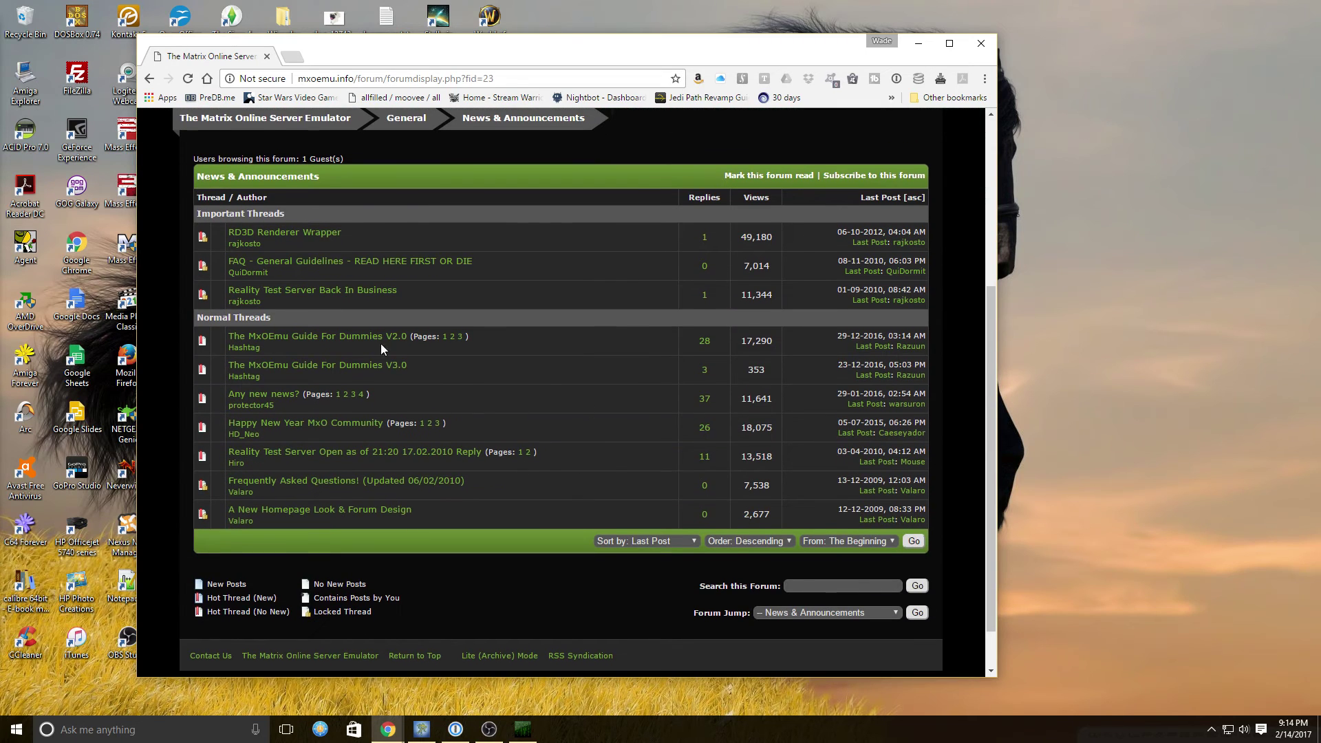
click(356, 372)
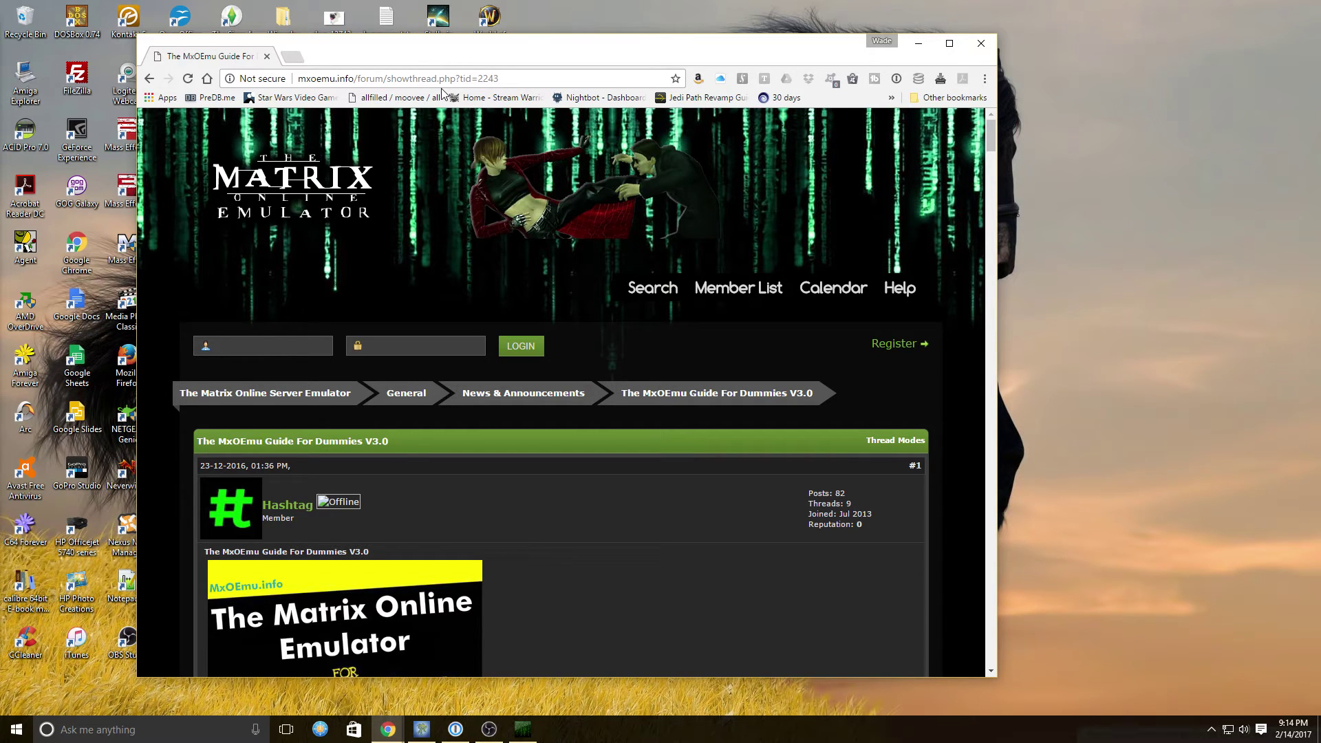
Read the guide's Purpose section, FAQ reference and Step 1 installation instructions, and select the thread's web address.
scroll(507, 197, down, 6)
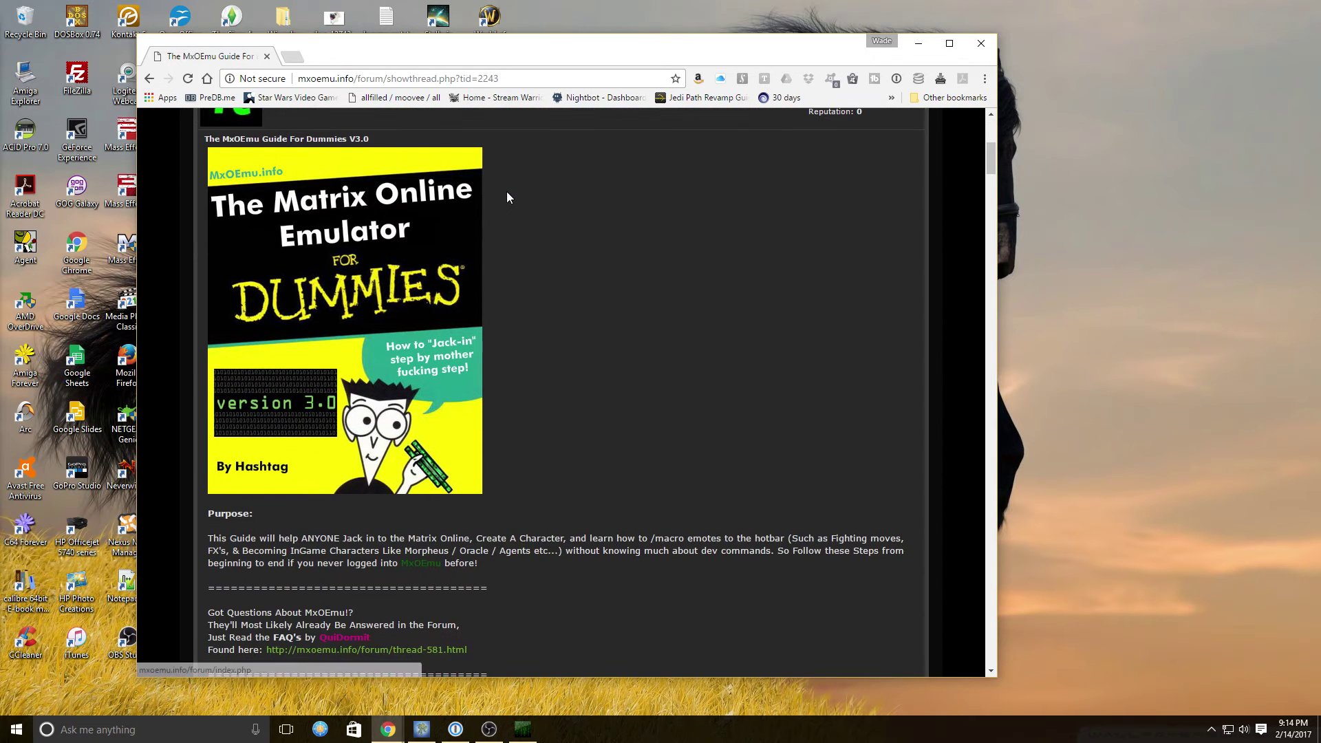
scroll(507, 197, up, 2)
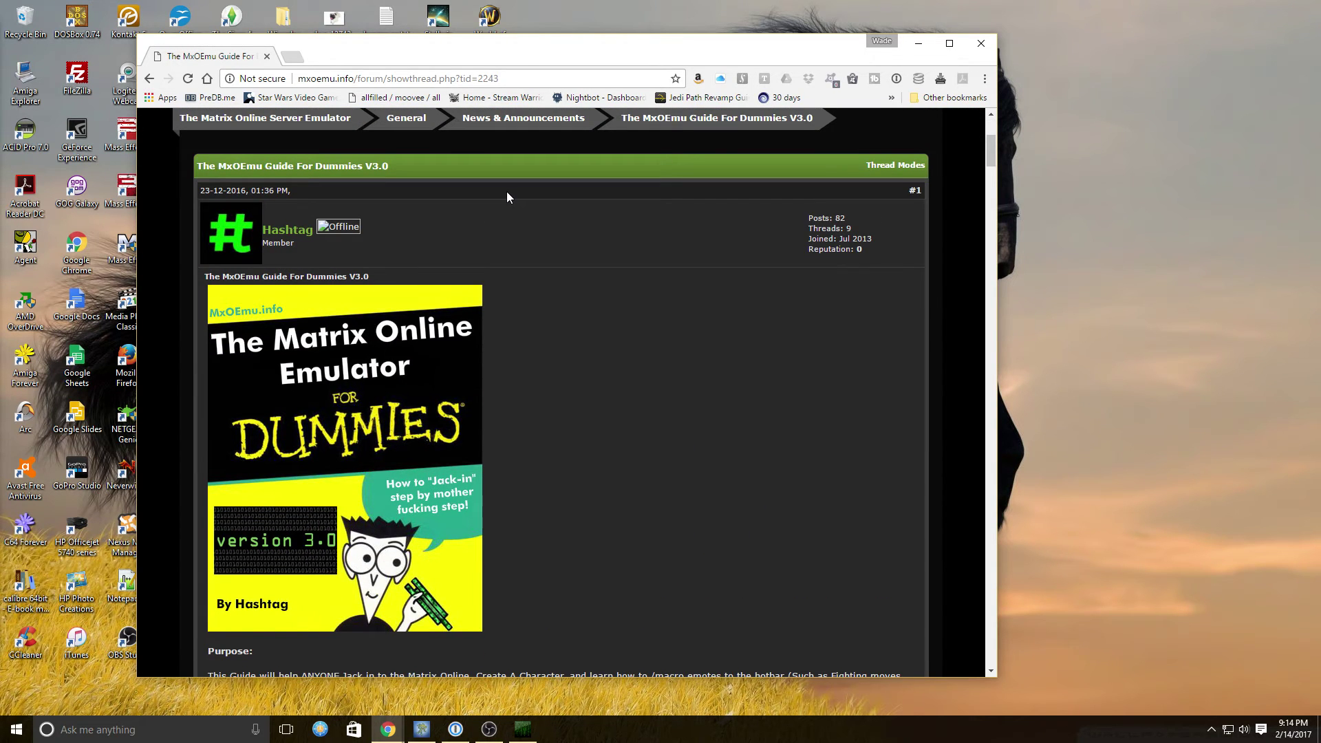
scroll(507, 197, down, 5)
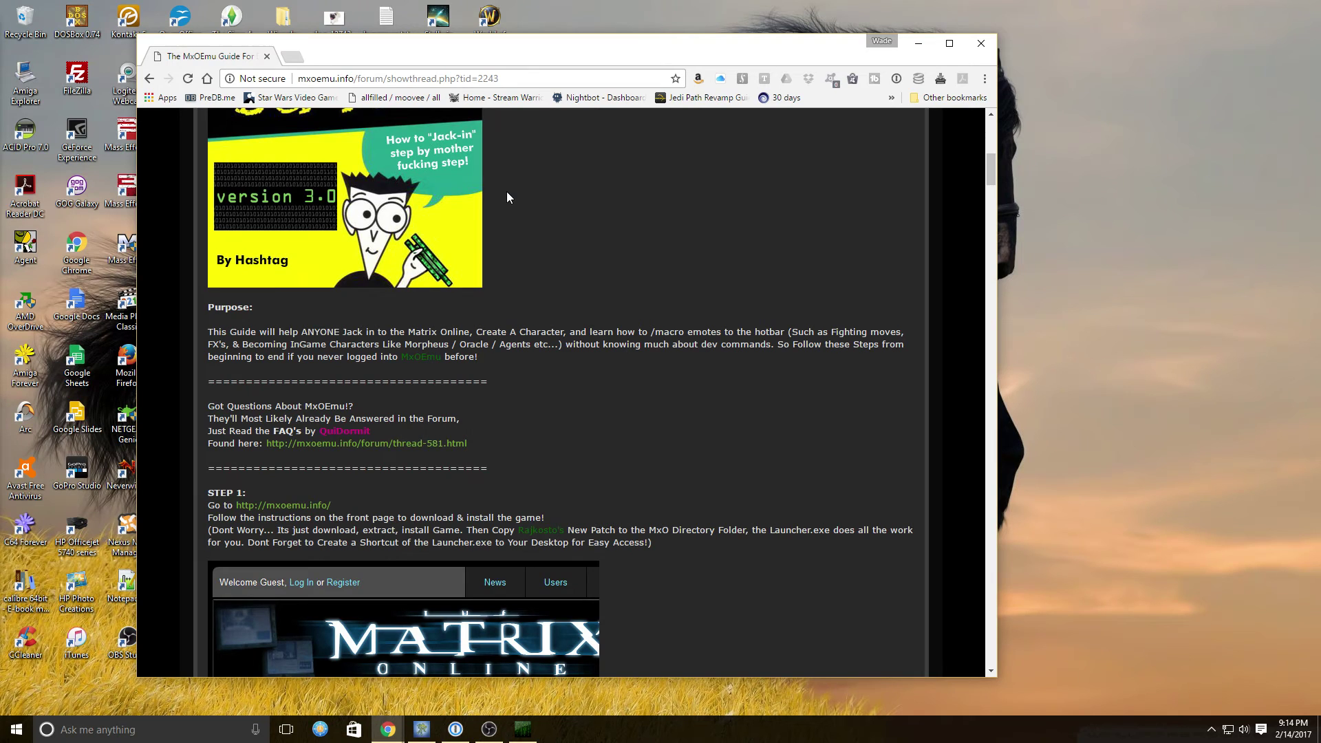
scroll(507, 197, down, 2)
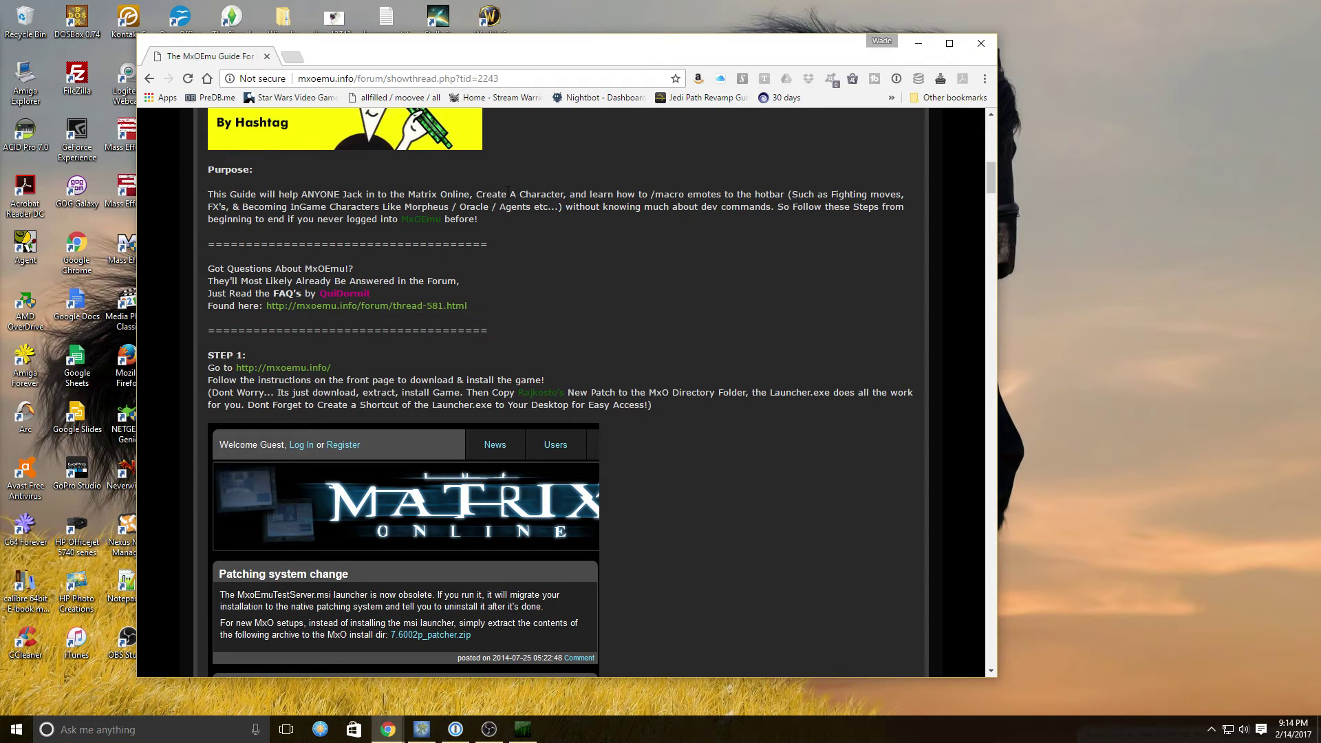
click(445, 77)
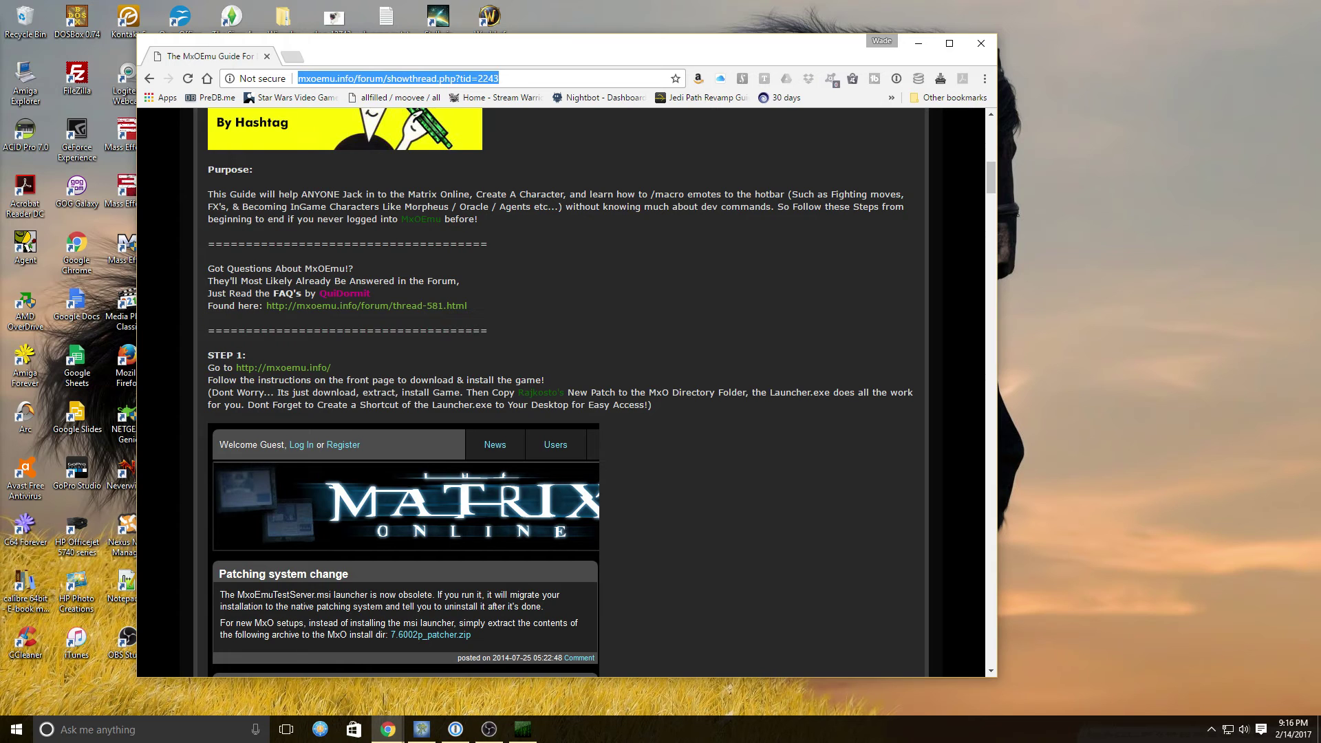
key(alt+Tab)
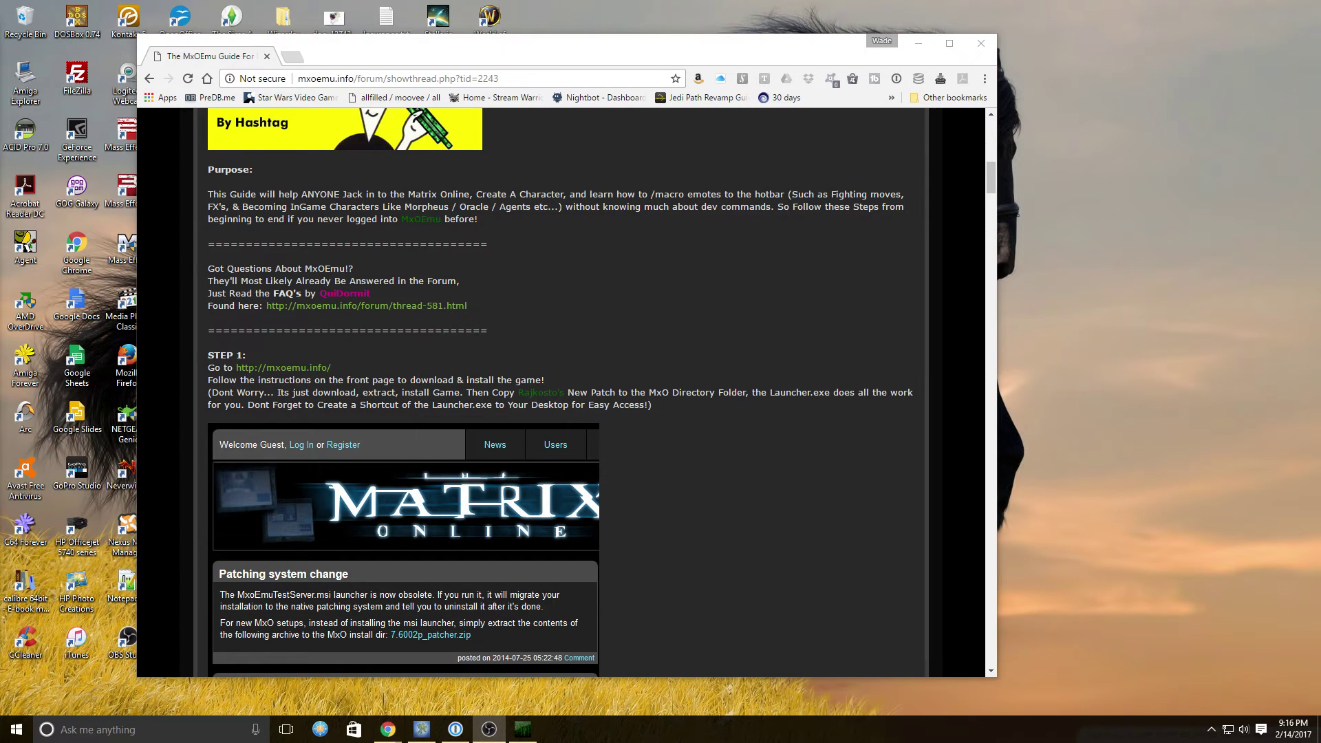